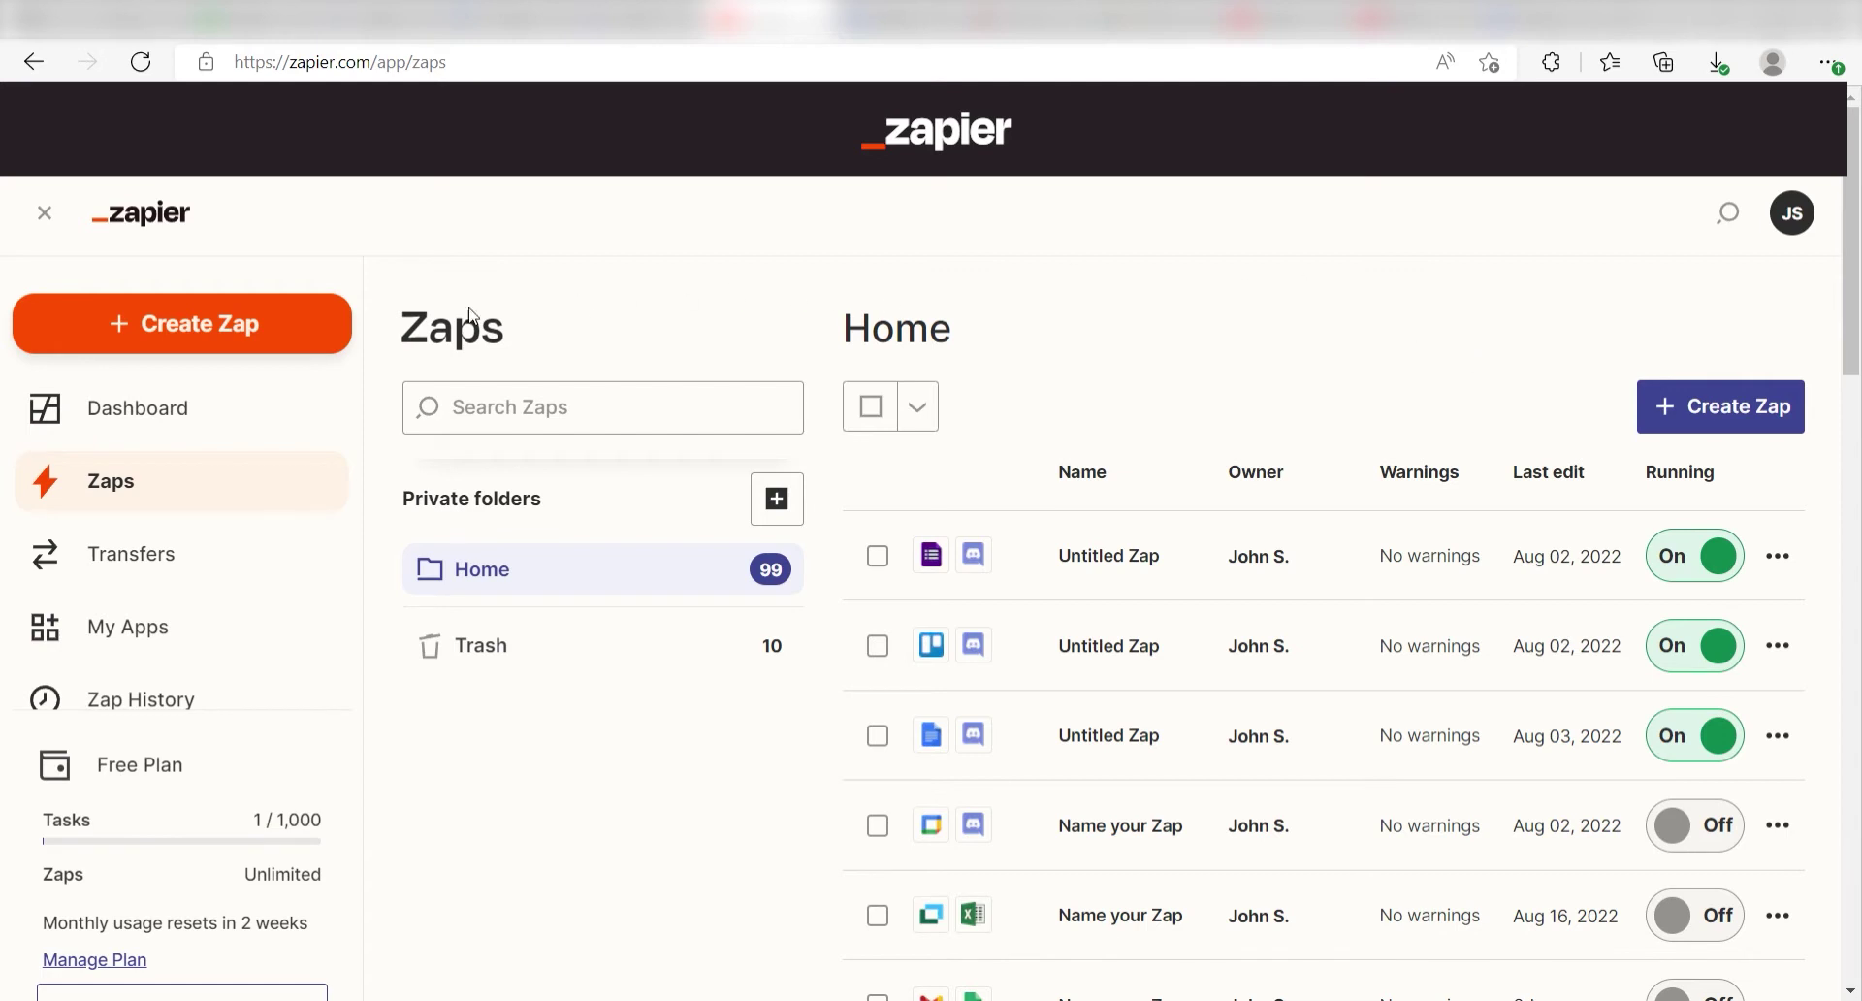
- Create a new Zap with Google Calendar's New Event as the trigger
{"action": "left_click", "coordinate": [237, 345]}
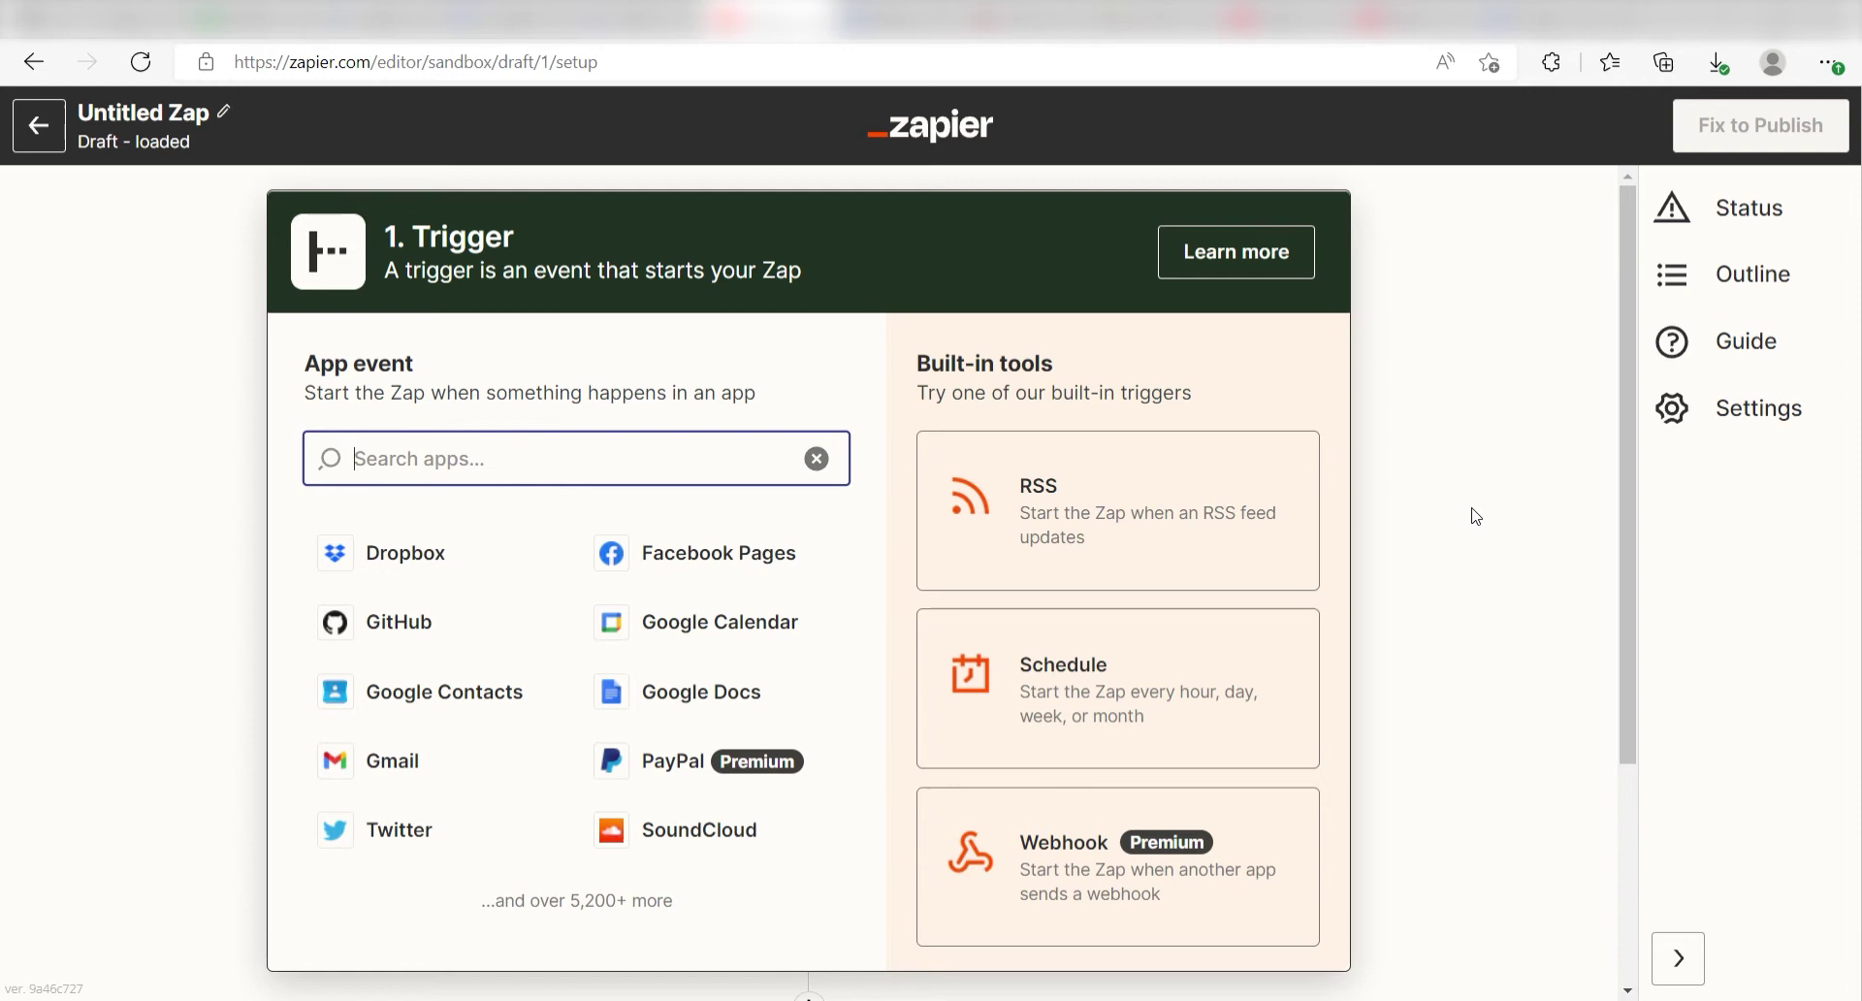
{"action": "type", "text": "google calendar"}
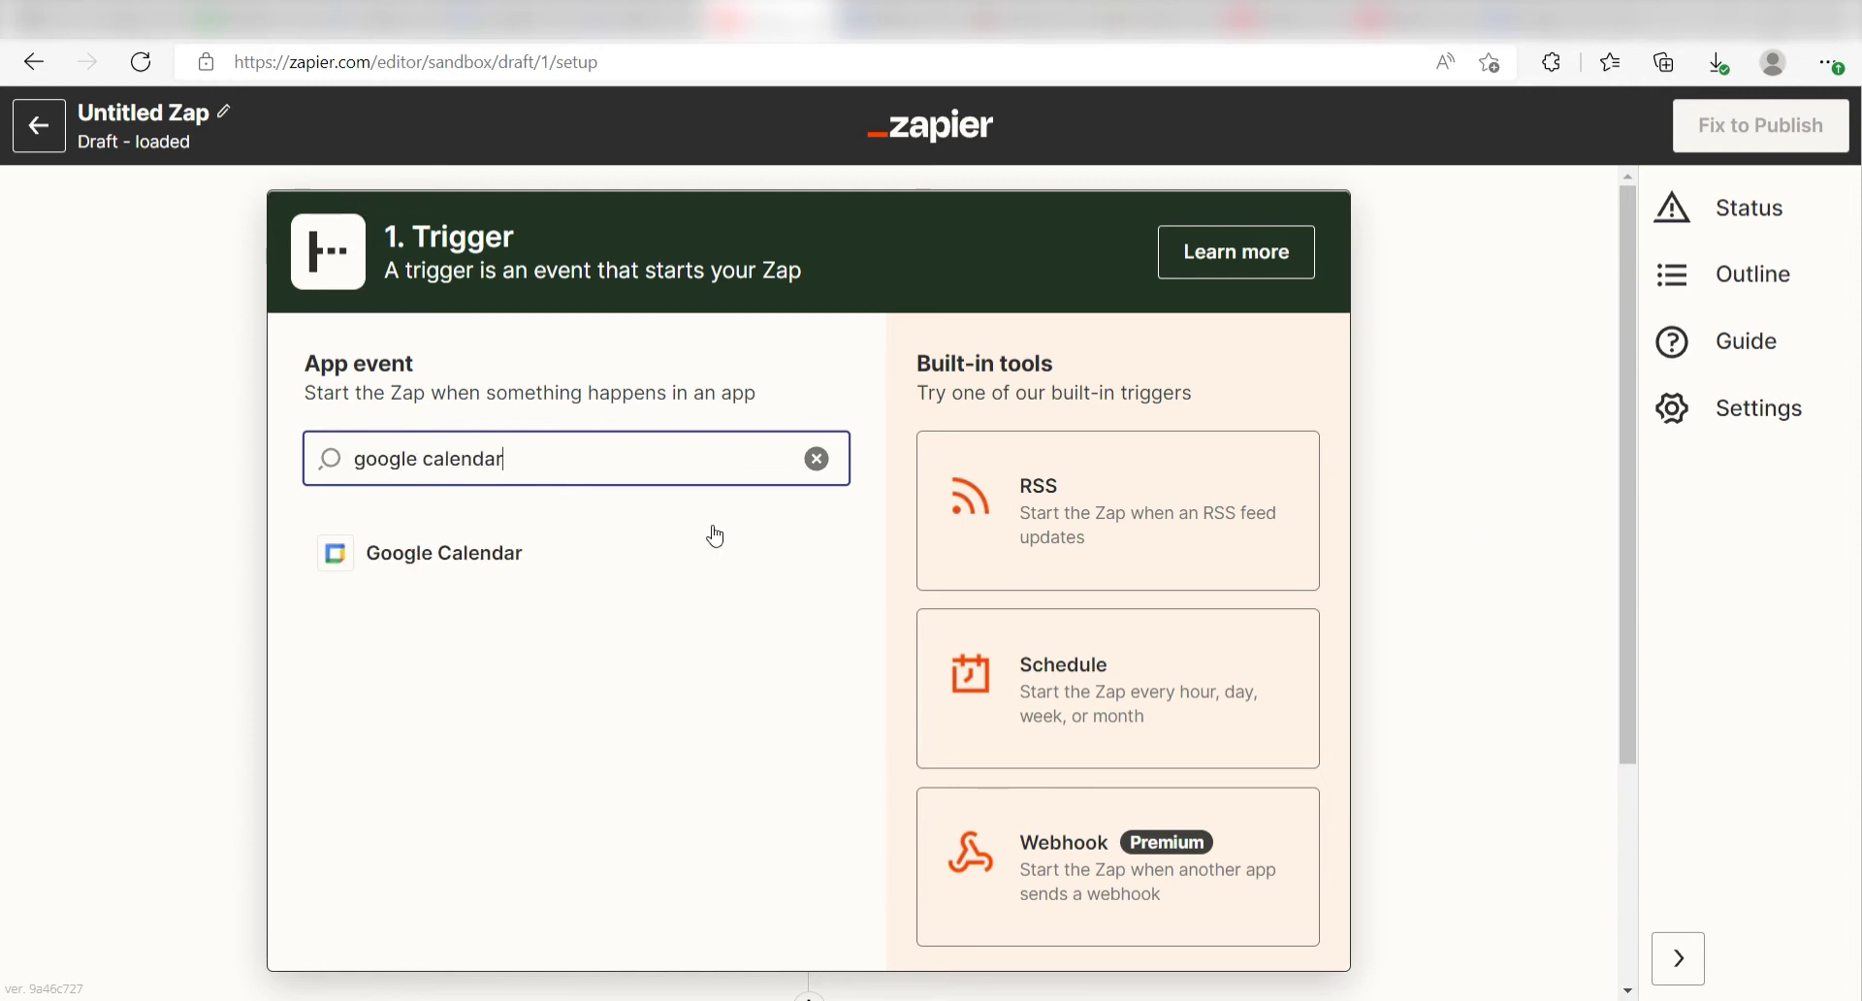
{"action": "left_click", "coordinate": [515, 549]}
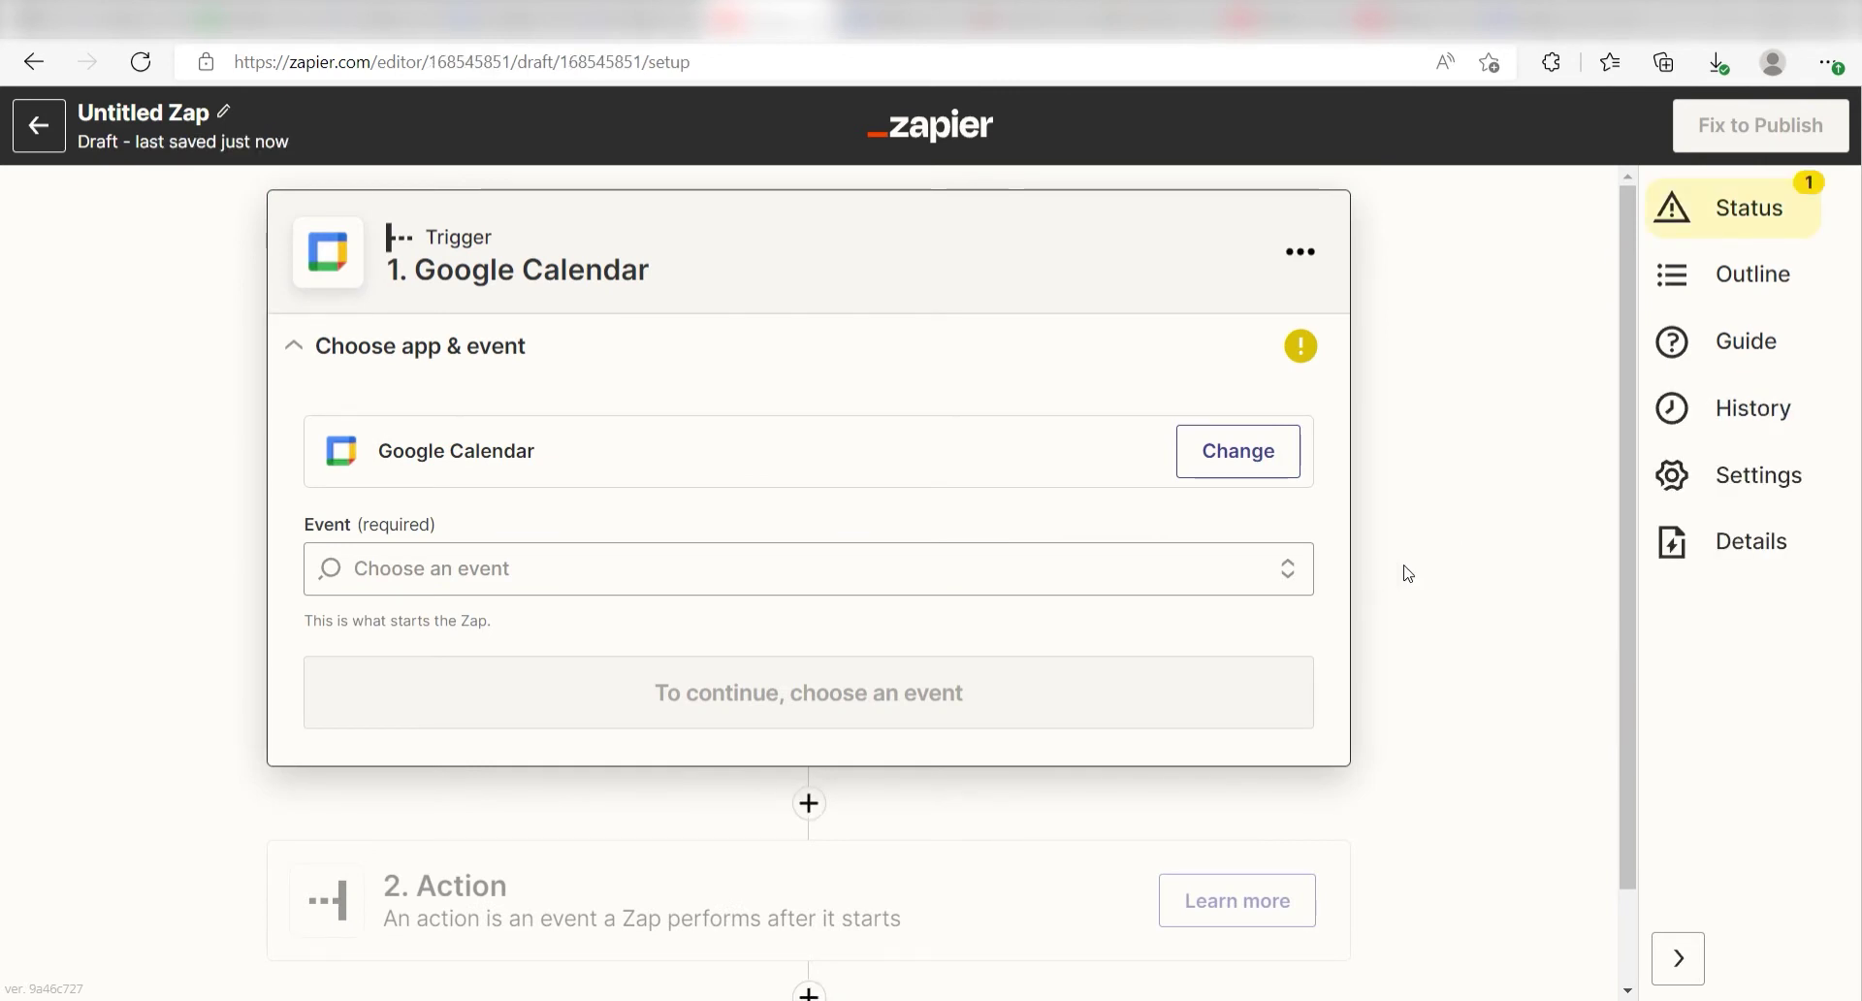
{"action": "left_click", "coordinate": [1255, 580]}
{"action": "scroll", "coordinate": [658, 714], "scroll_direction": "down", "scroll_amount": 1}
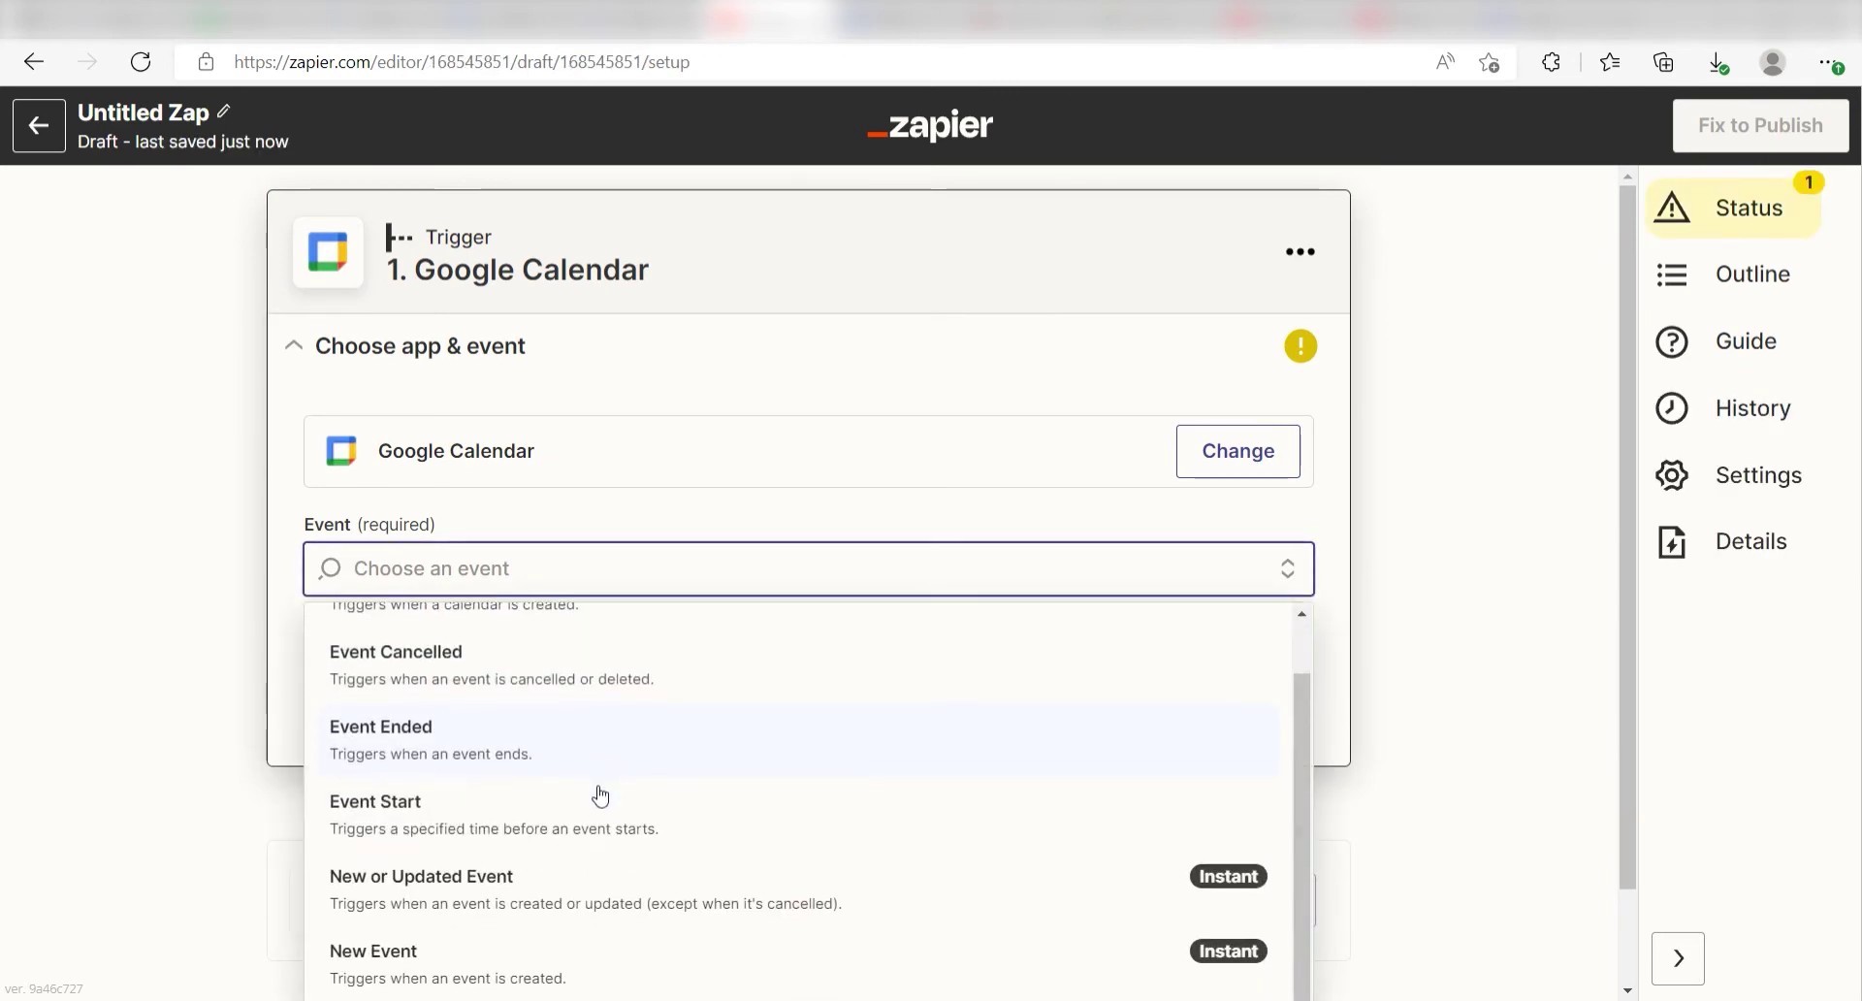
{"action": "left_click", "coordinate": [631, 973]}
{"action": "left_click", "coordinate": [975, 704]}
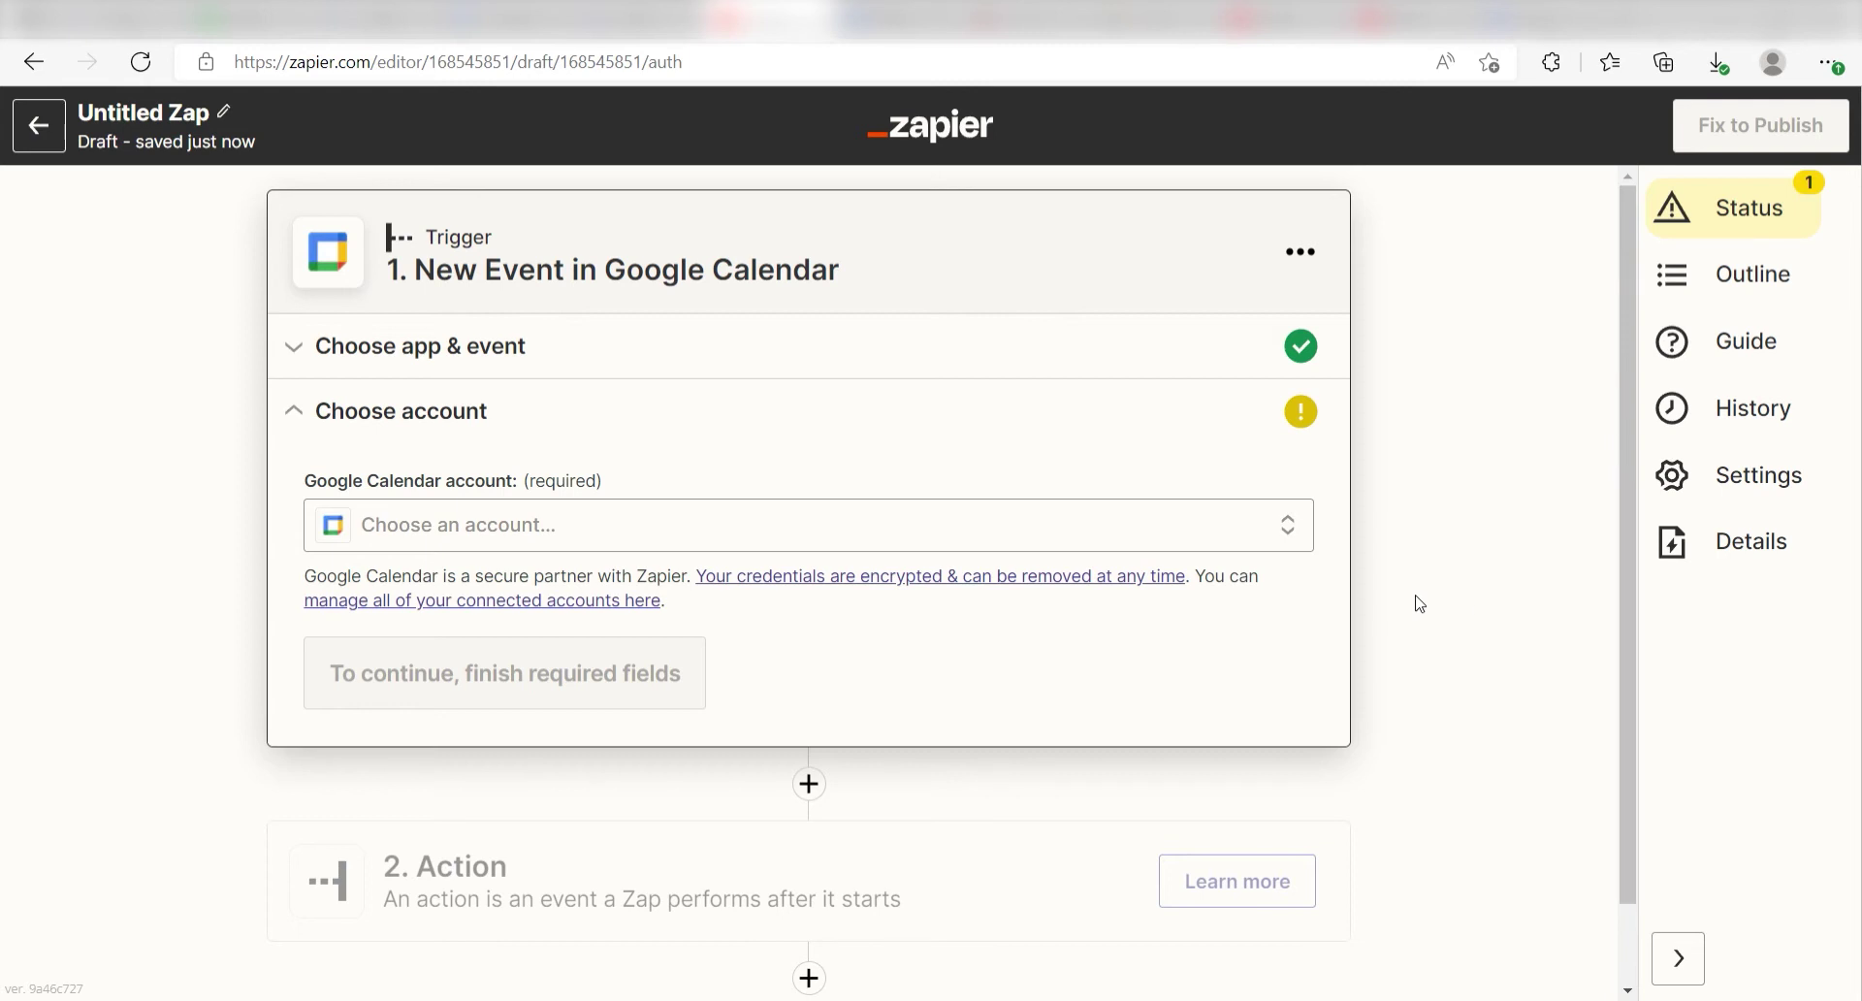
- Connect and authorize the Google account for the Google Calendar trigger
{"action": "left_click", "coordinate": [1188, 531]}
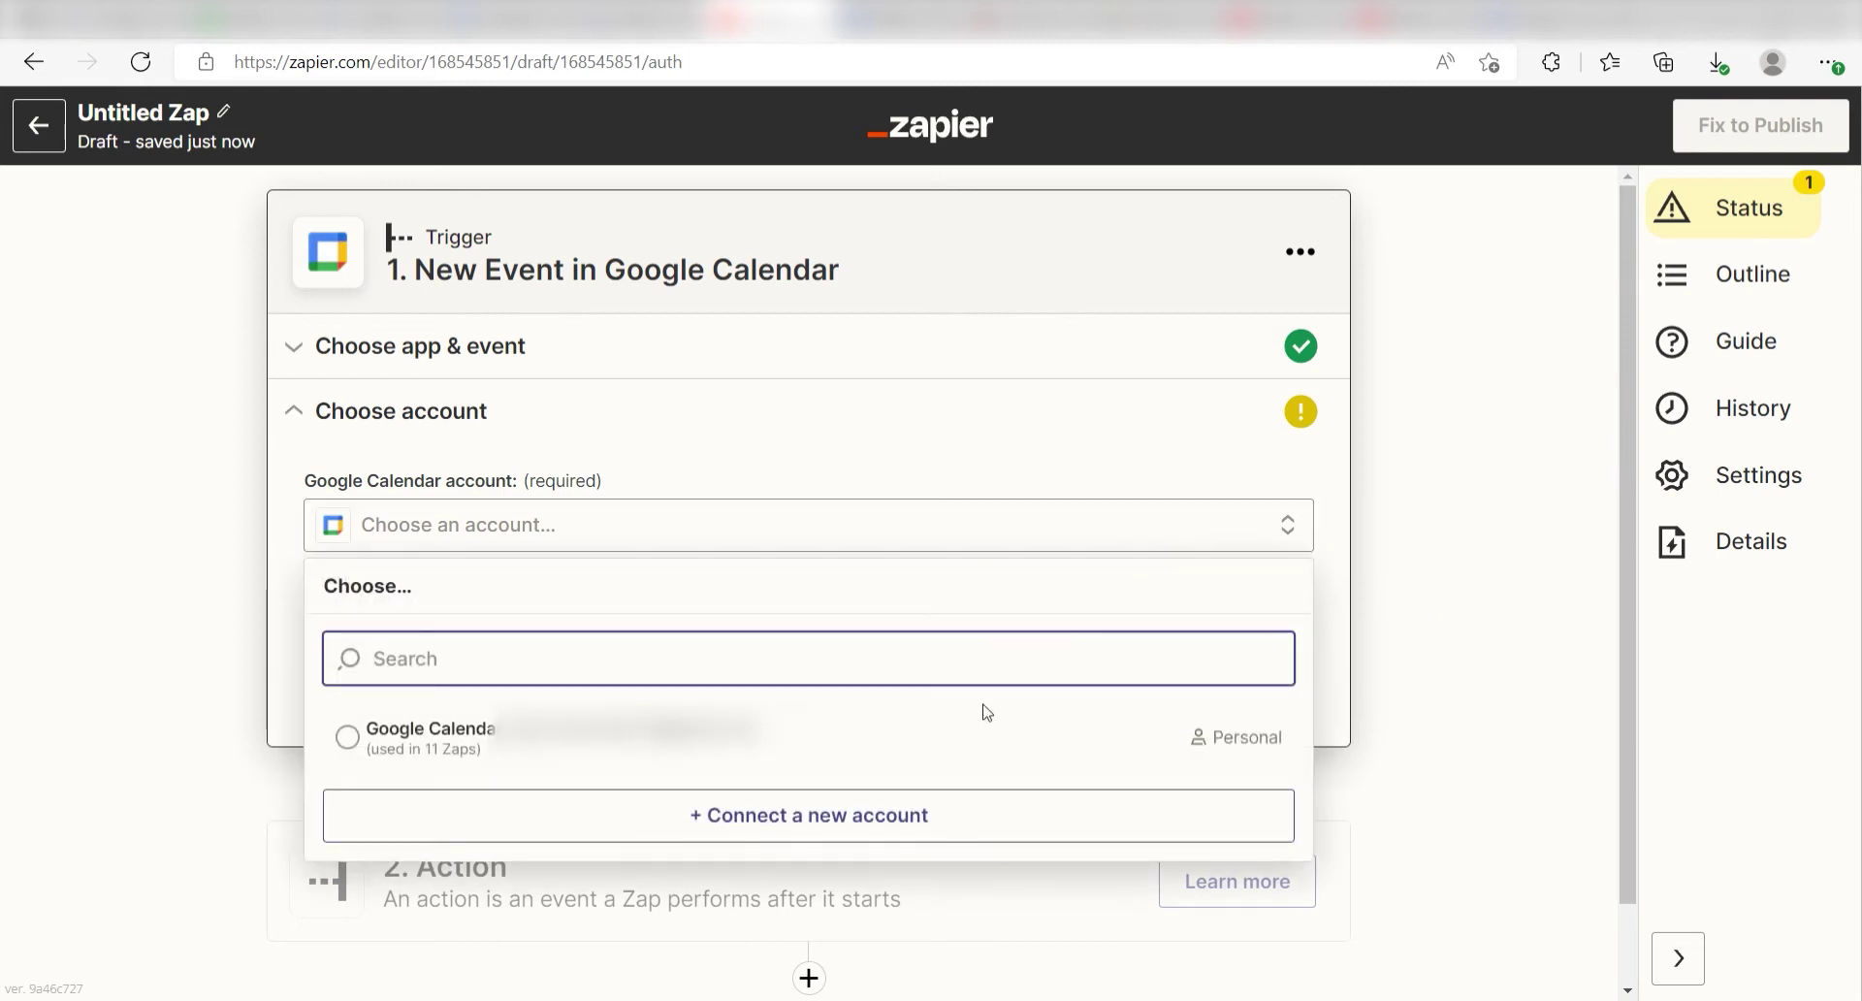
{"action": "left_click", "coordinate": [950, 735]}
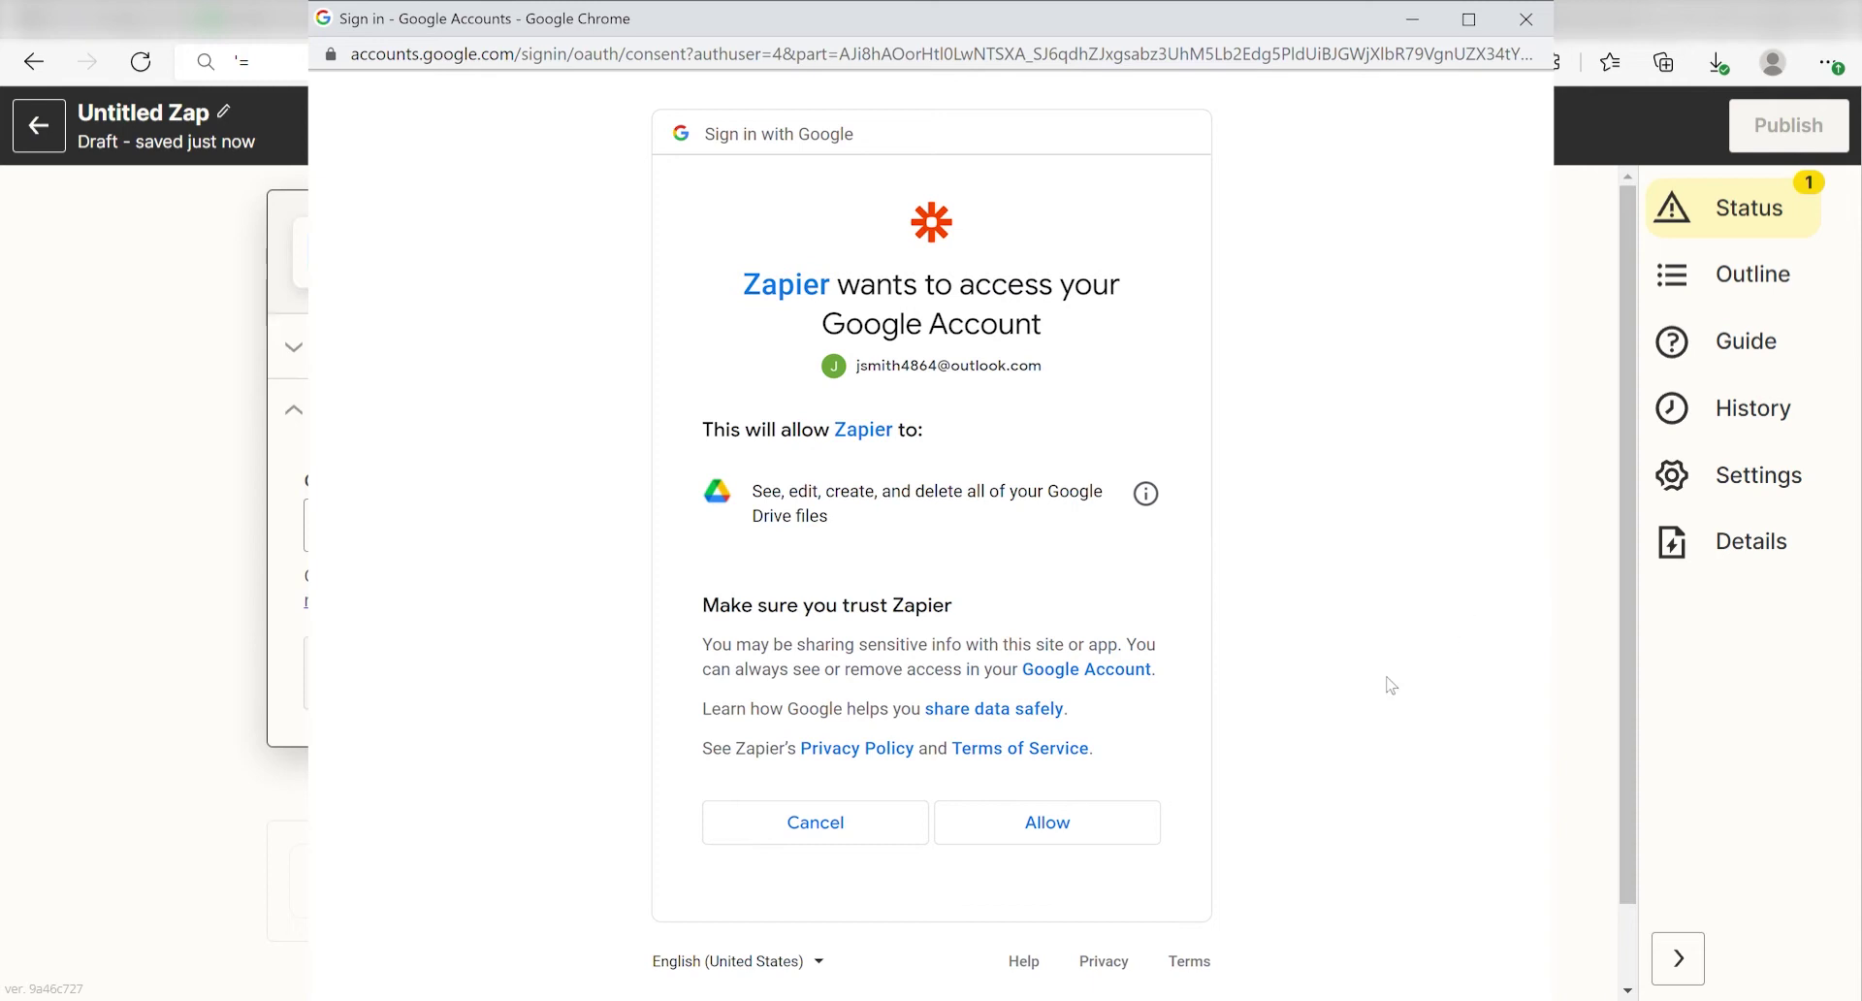
{"action": "left_click", "coordinate": [1066, 821]}
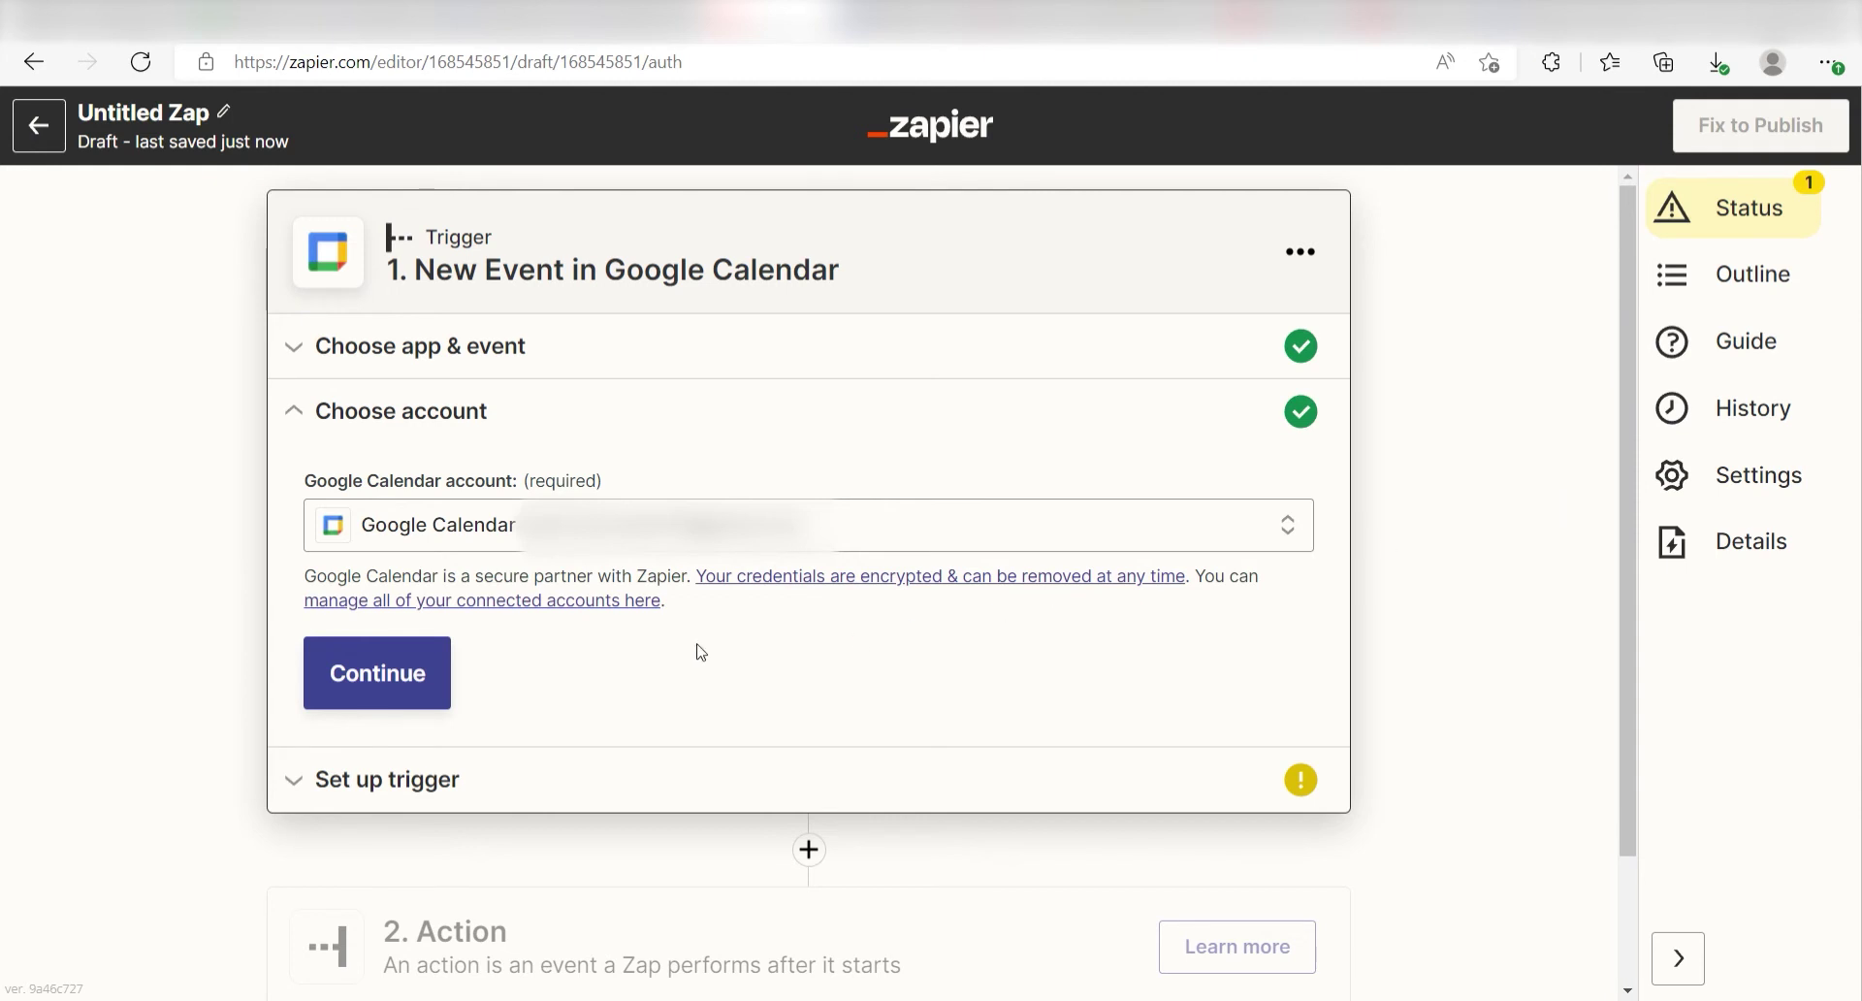
{"action": "left_click", "coordinate": [404, 689]}
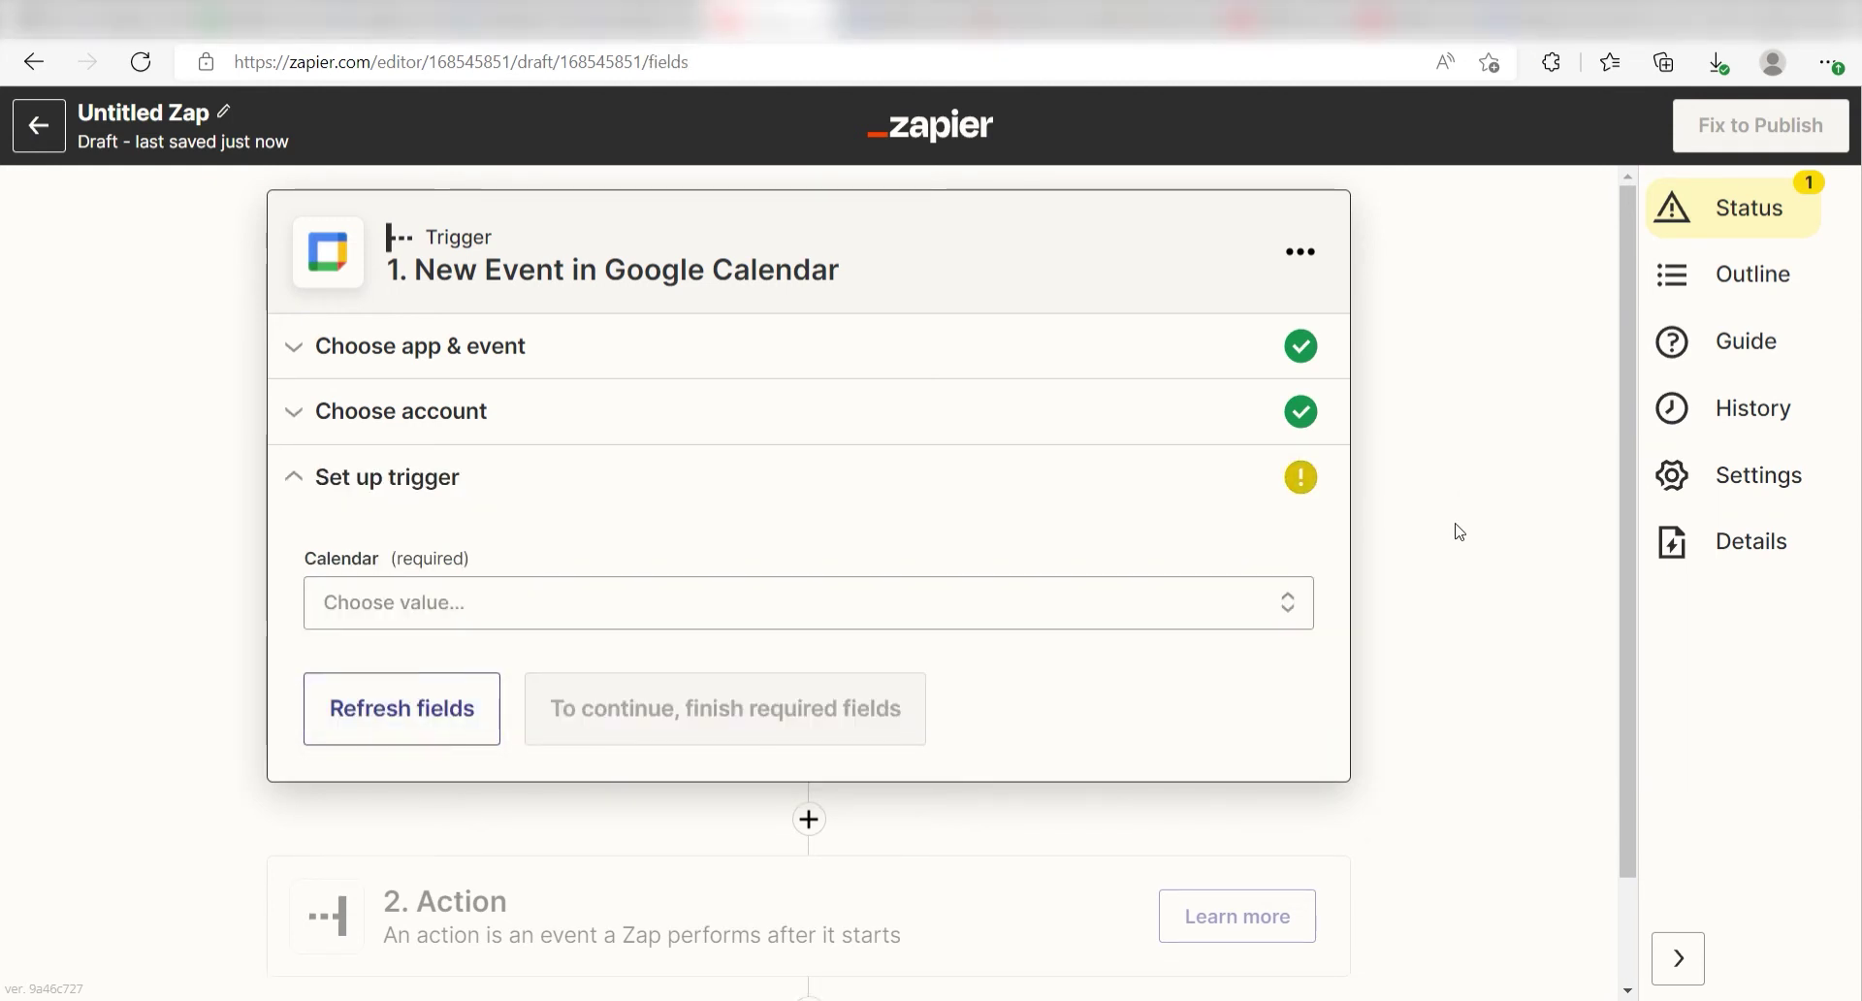
- Choose the calendar to watch, then test the trigger to fetch a sample event
{"action": "left_click", "coordinate": [1204, 606]}
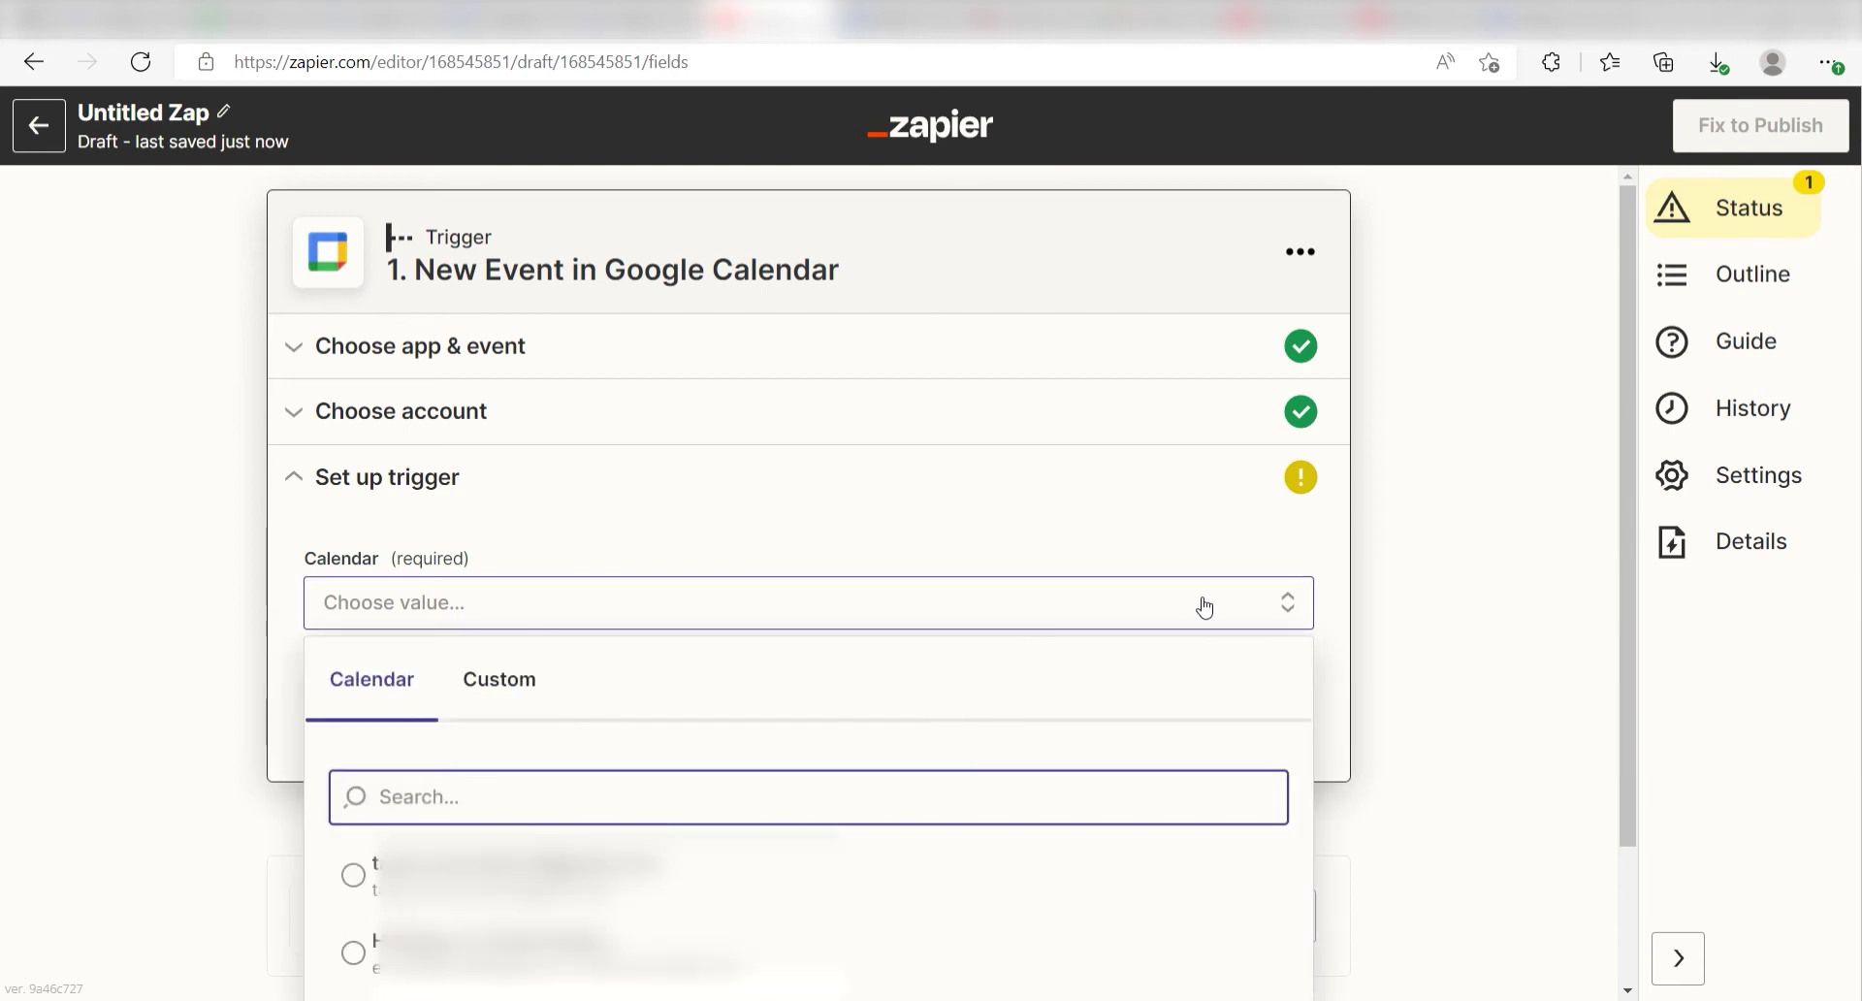
{"action": "left_click", "coordinate": [944, 916]}
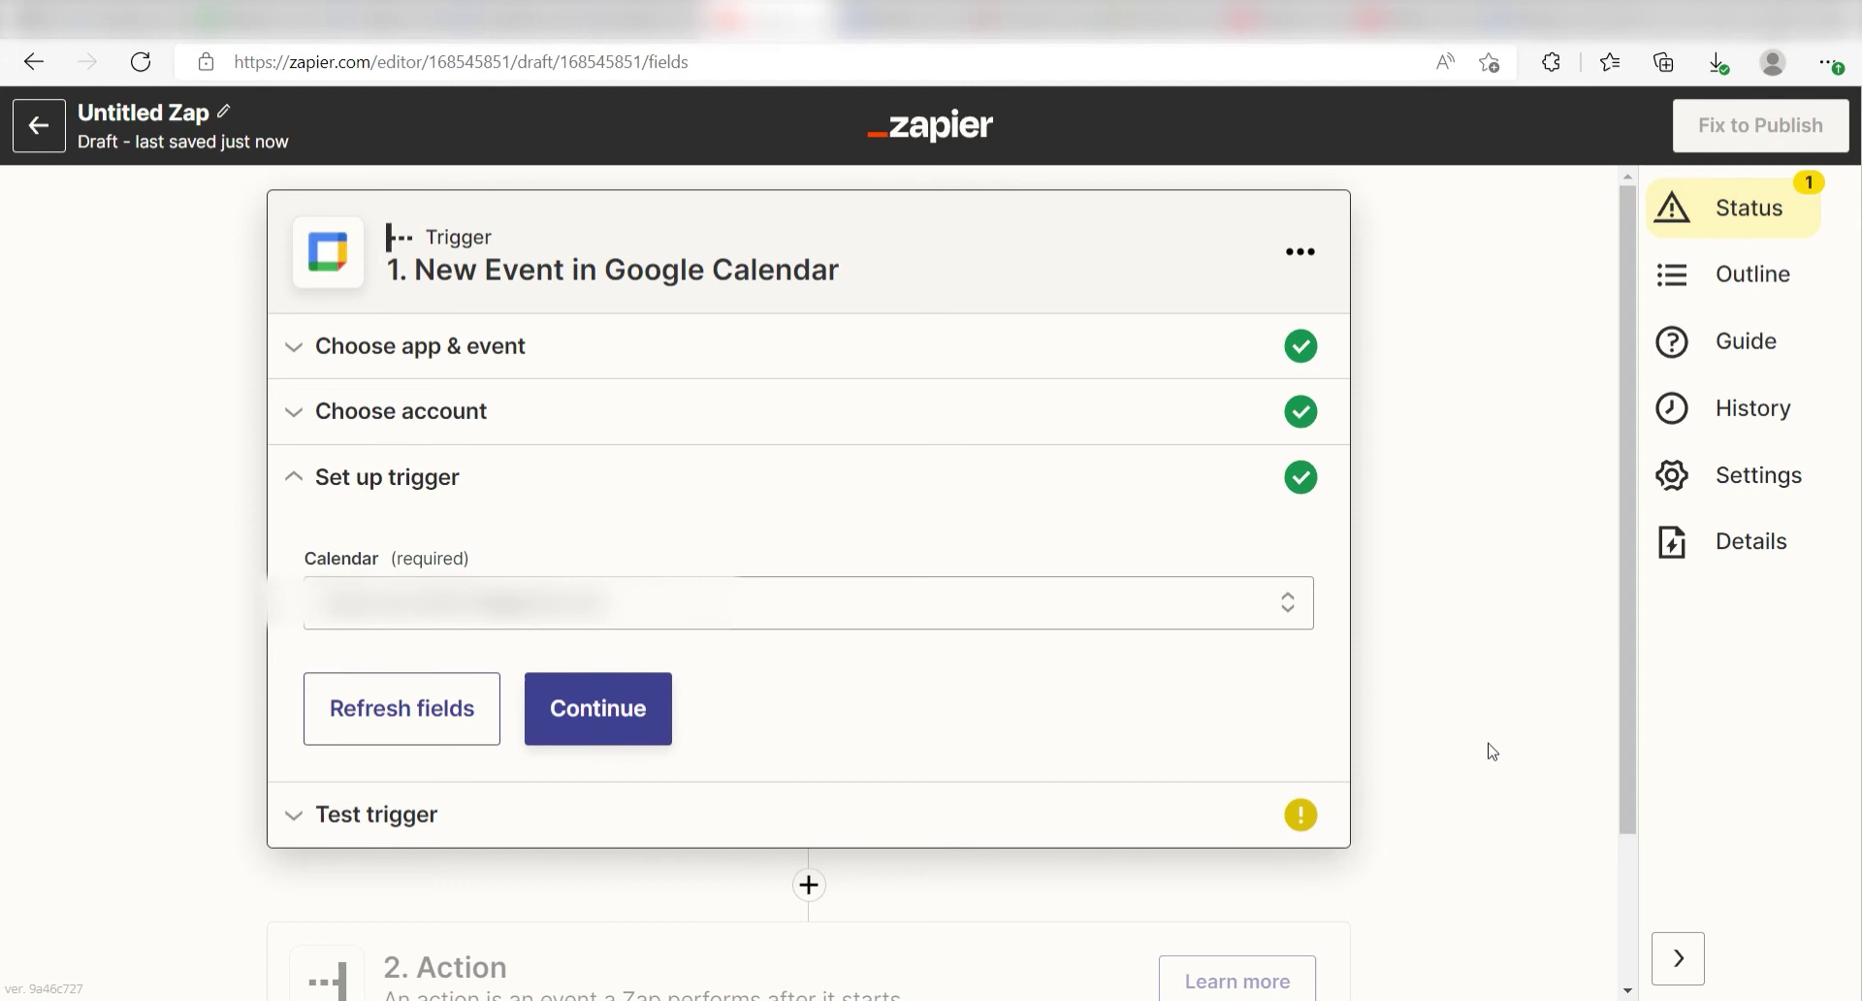
{"action": "left_click", "coordinate": [657, 723]}
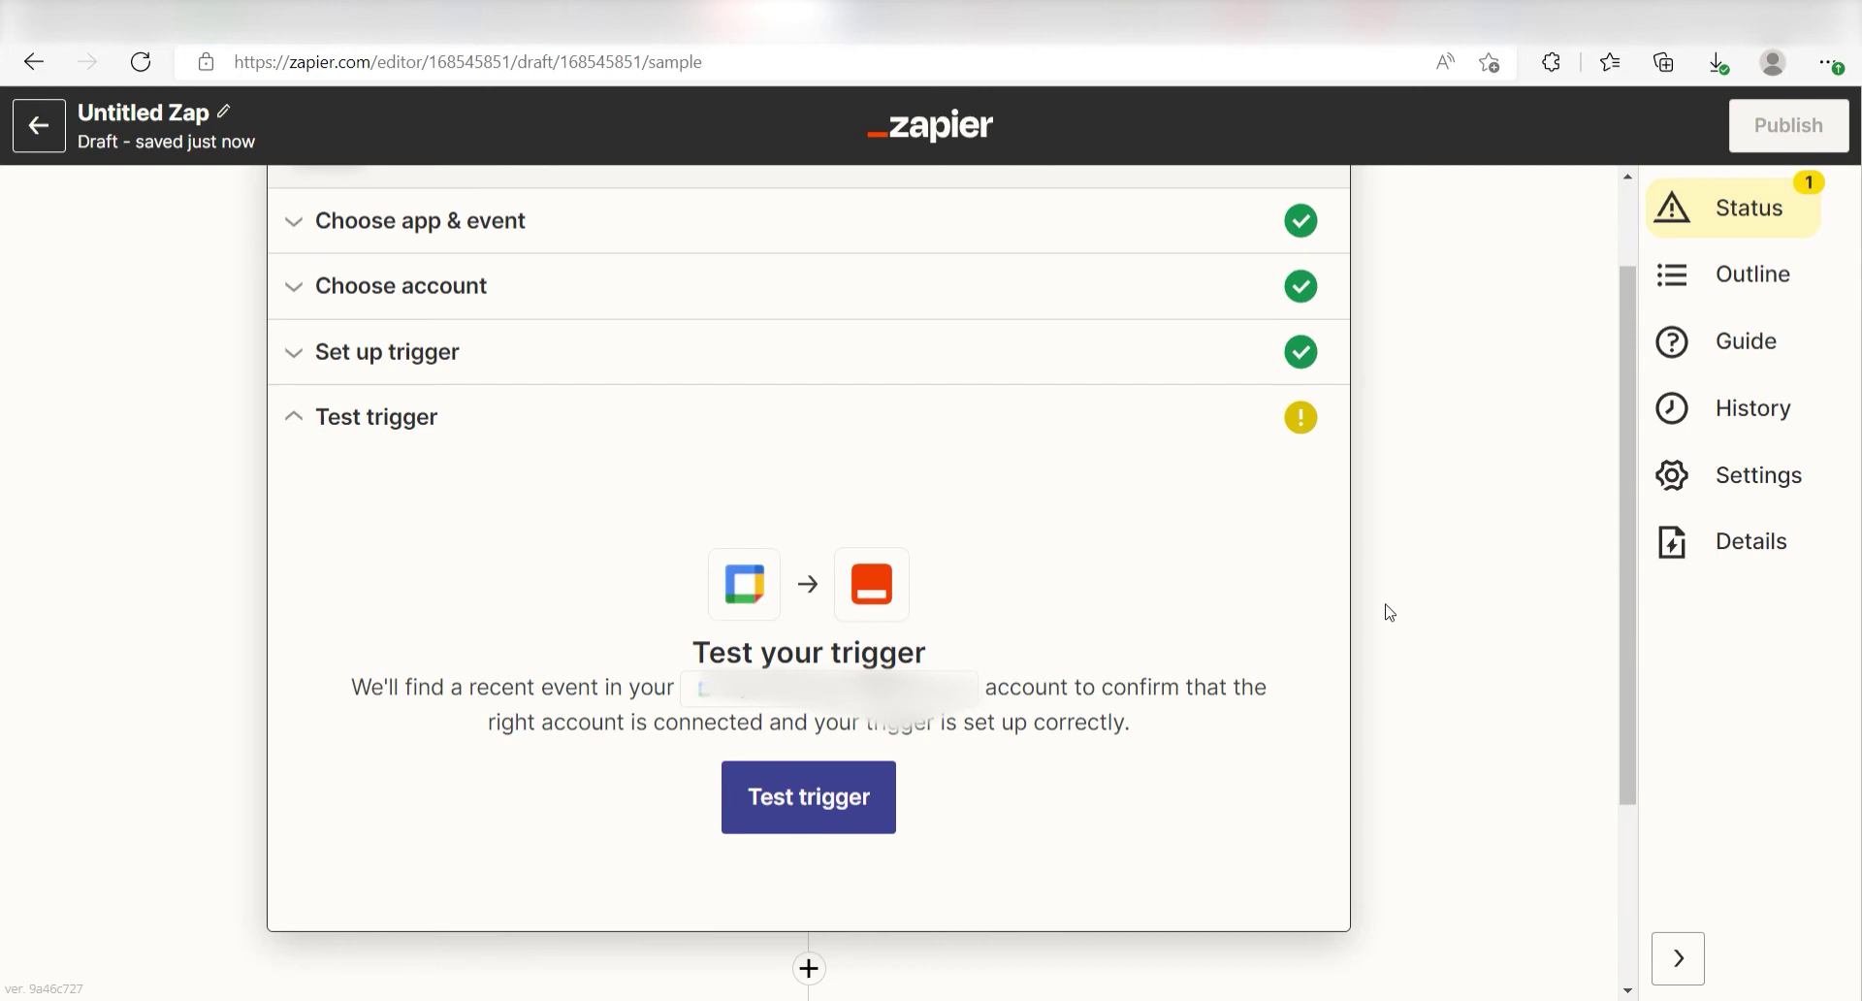
{"action": "left_click", "coordinate": [813, 805]}
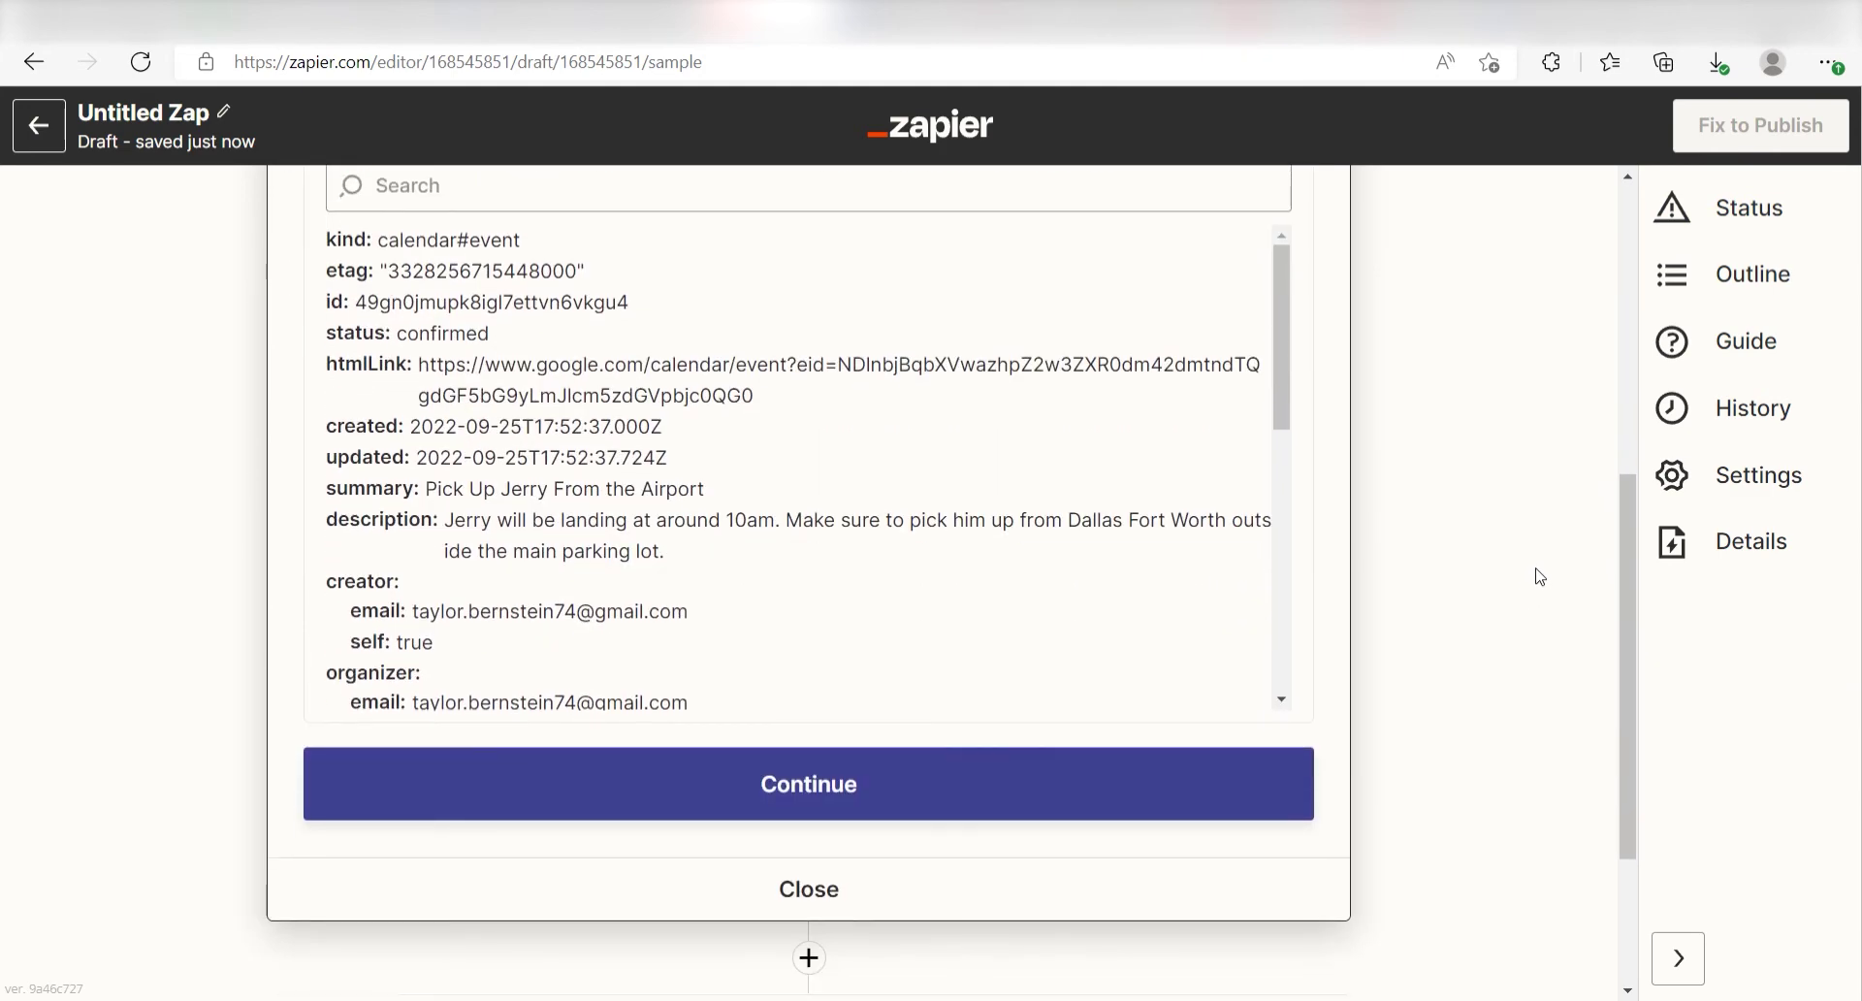
{"action": "left_click", "coordinate": [908, 790]}
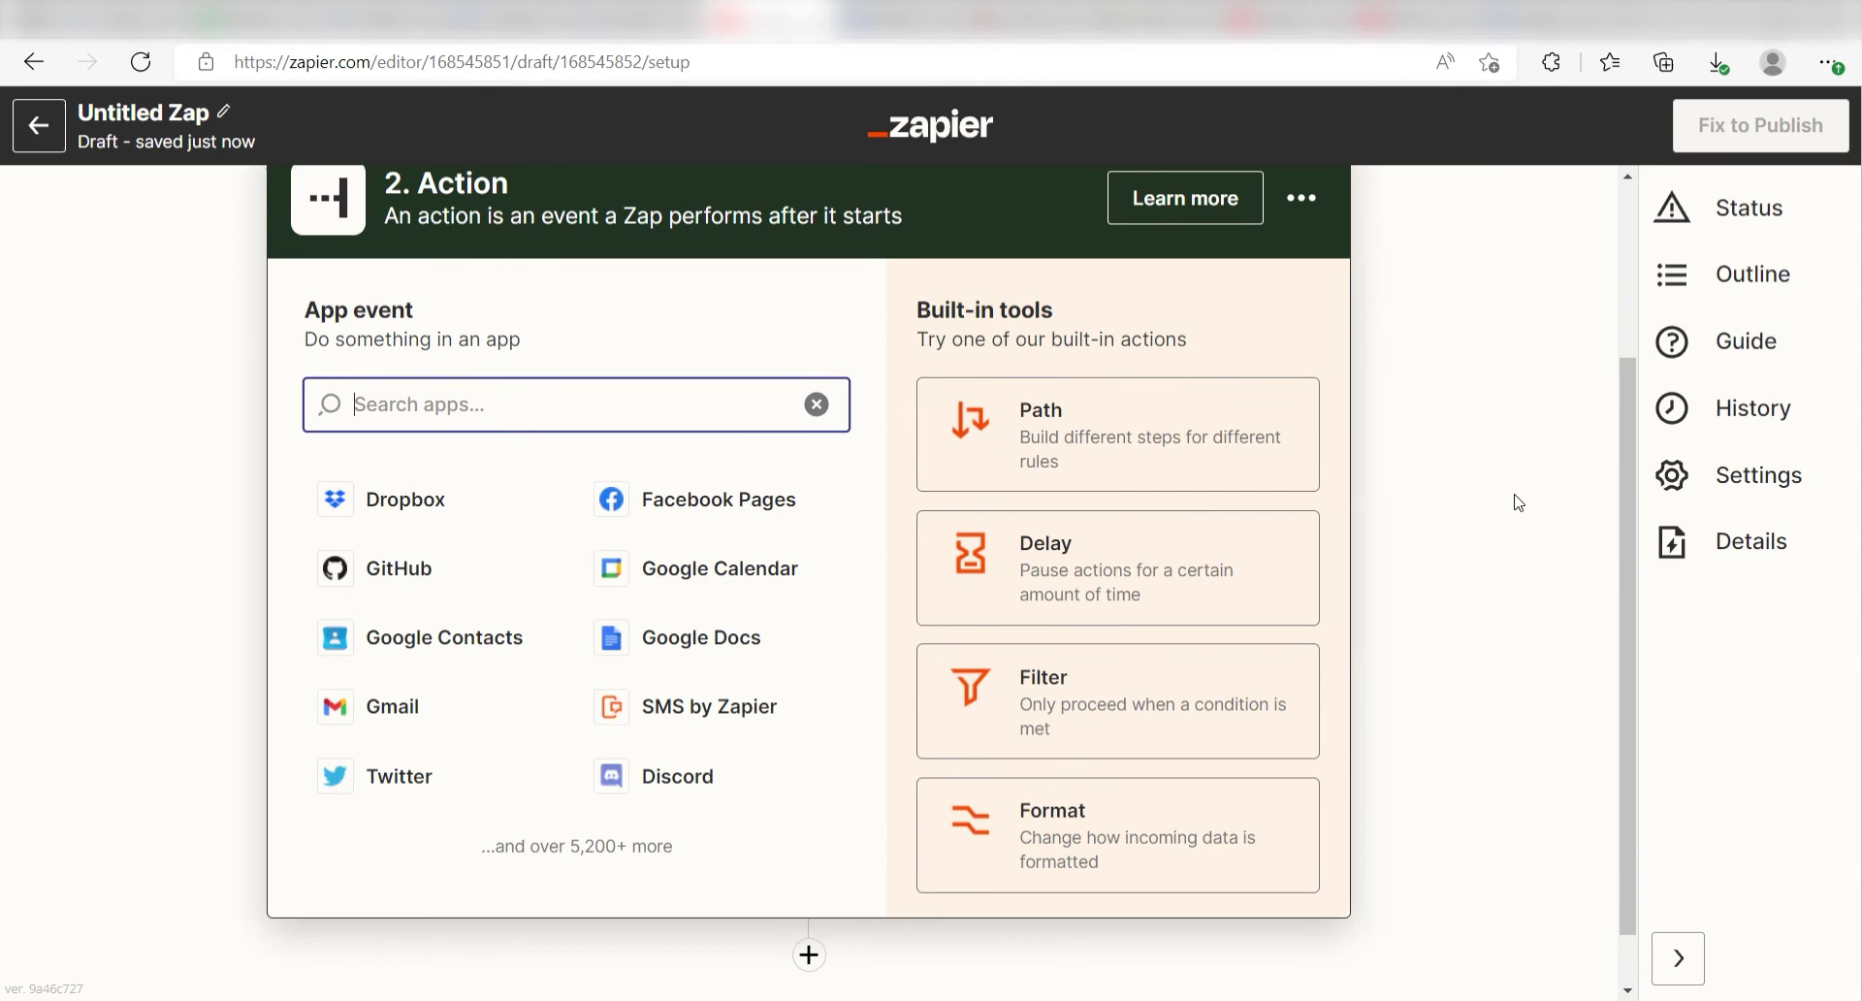
- Make step 2 TickTick's Add Task and authorize the TickTick account
{"action": "scroll", "coordinate": [1519, 502], "scroll_direction": "up", "scroll_amount": 1}
{"action": "type", "text": "ticktick"}
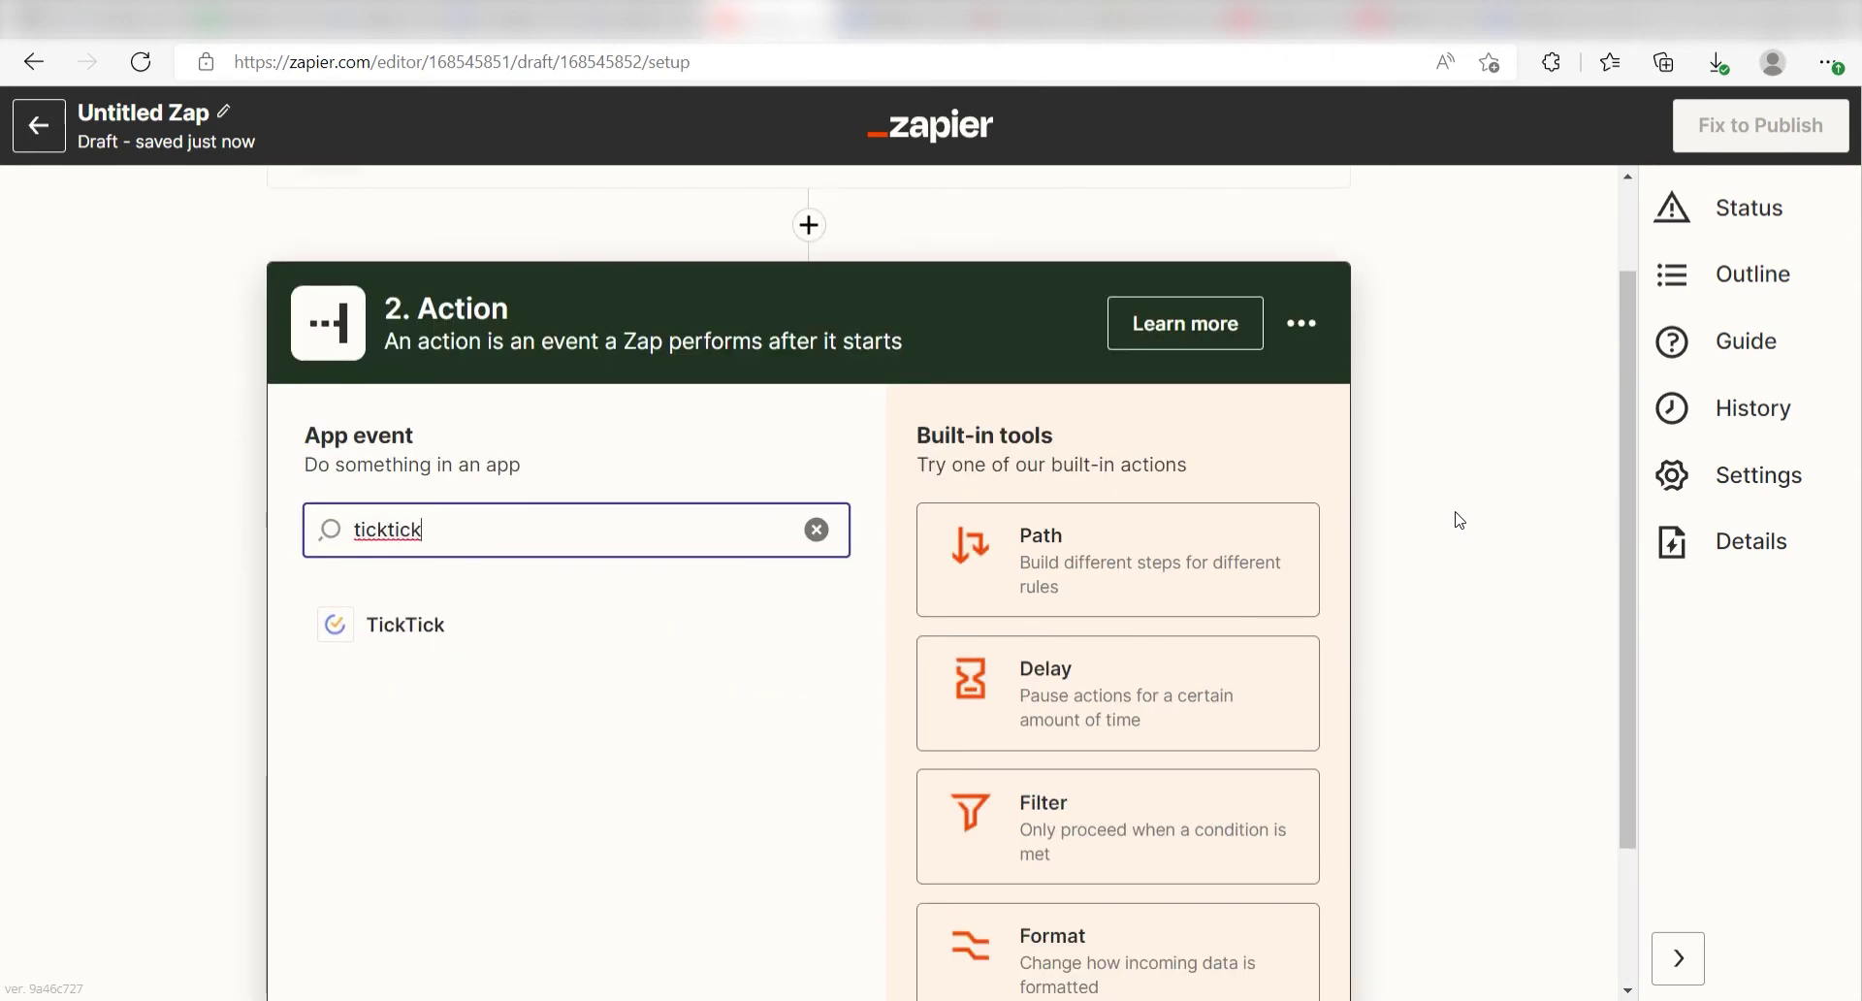
{"action": "left_click", "coordinate": [548, 625]}
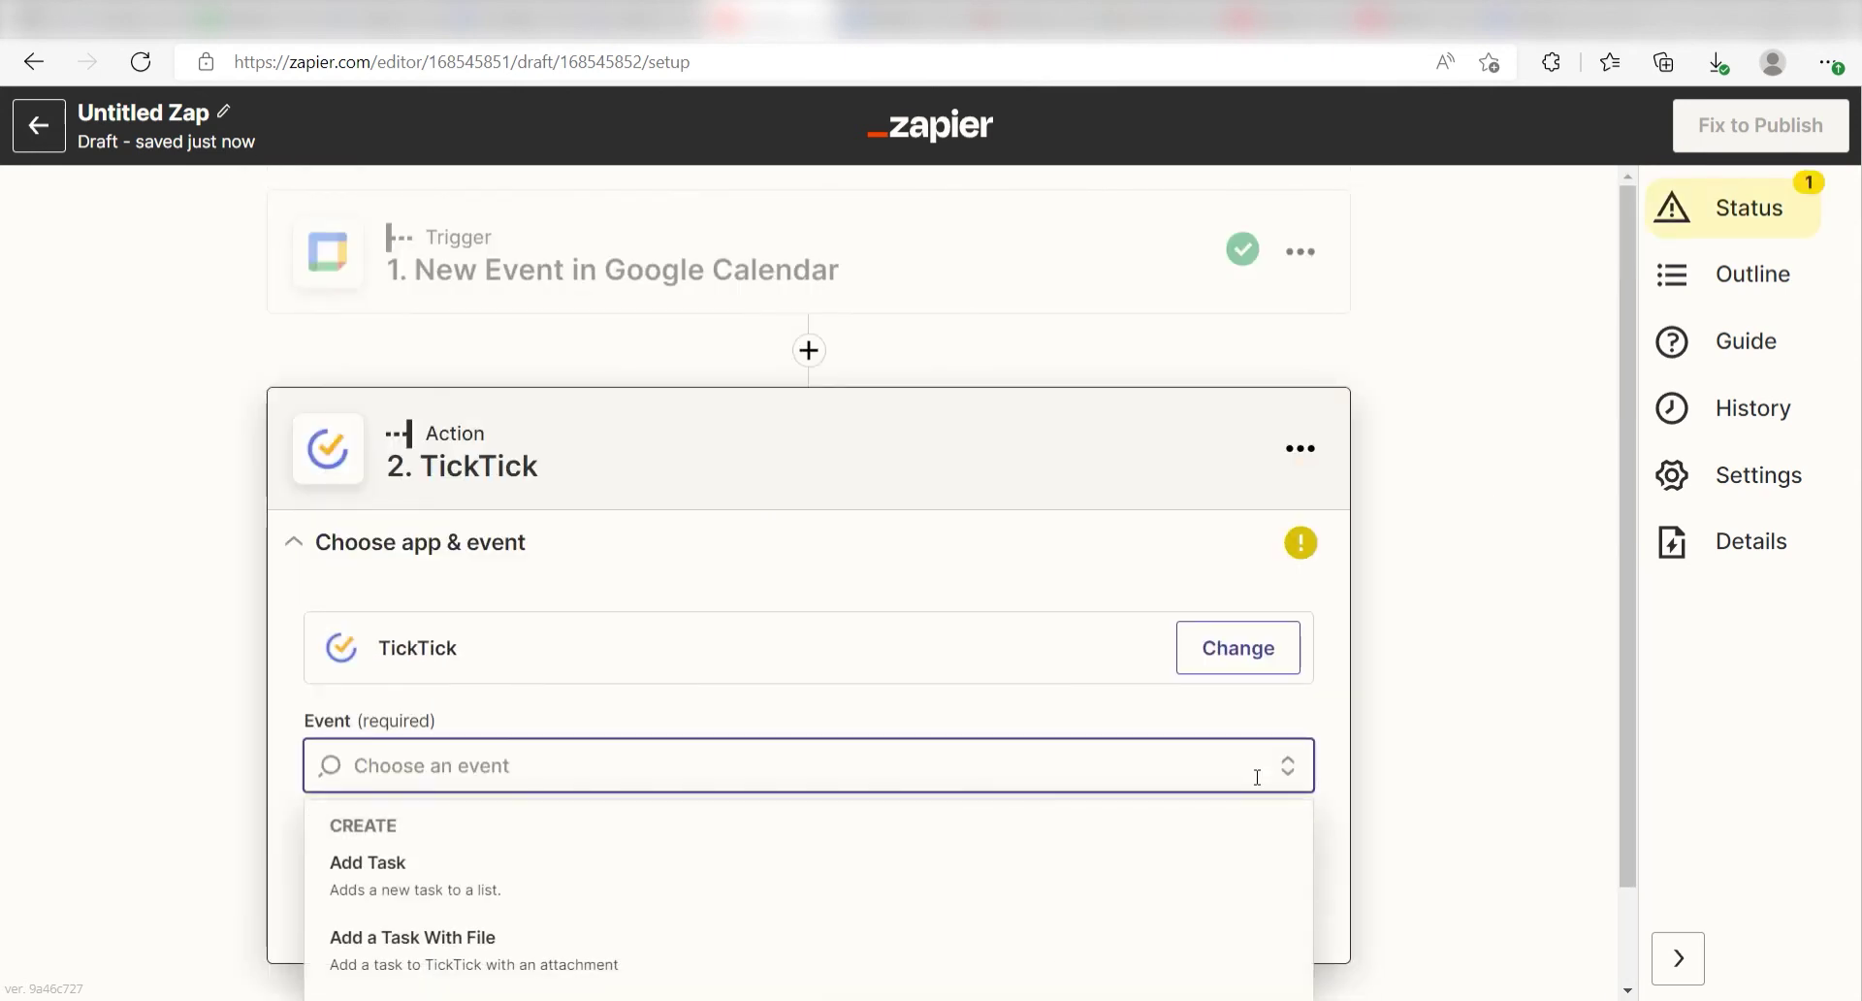
{"action": "left_click", "coordinate": [1082, 772]}
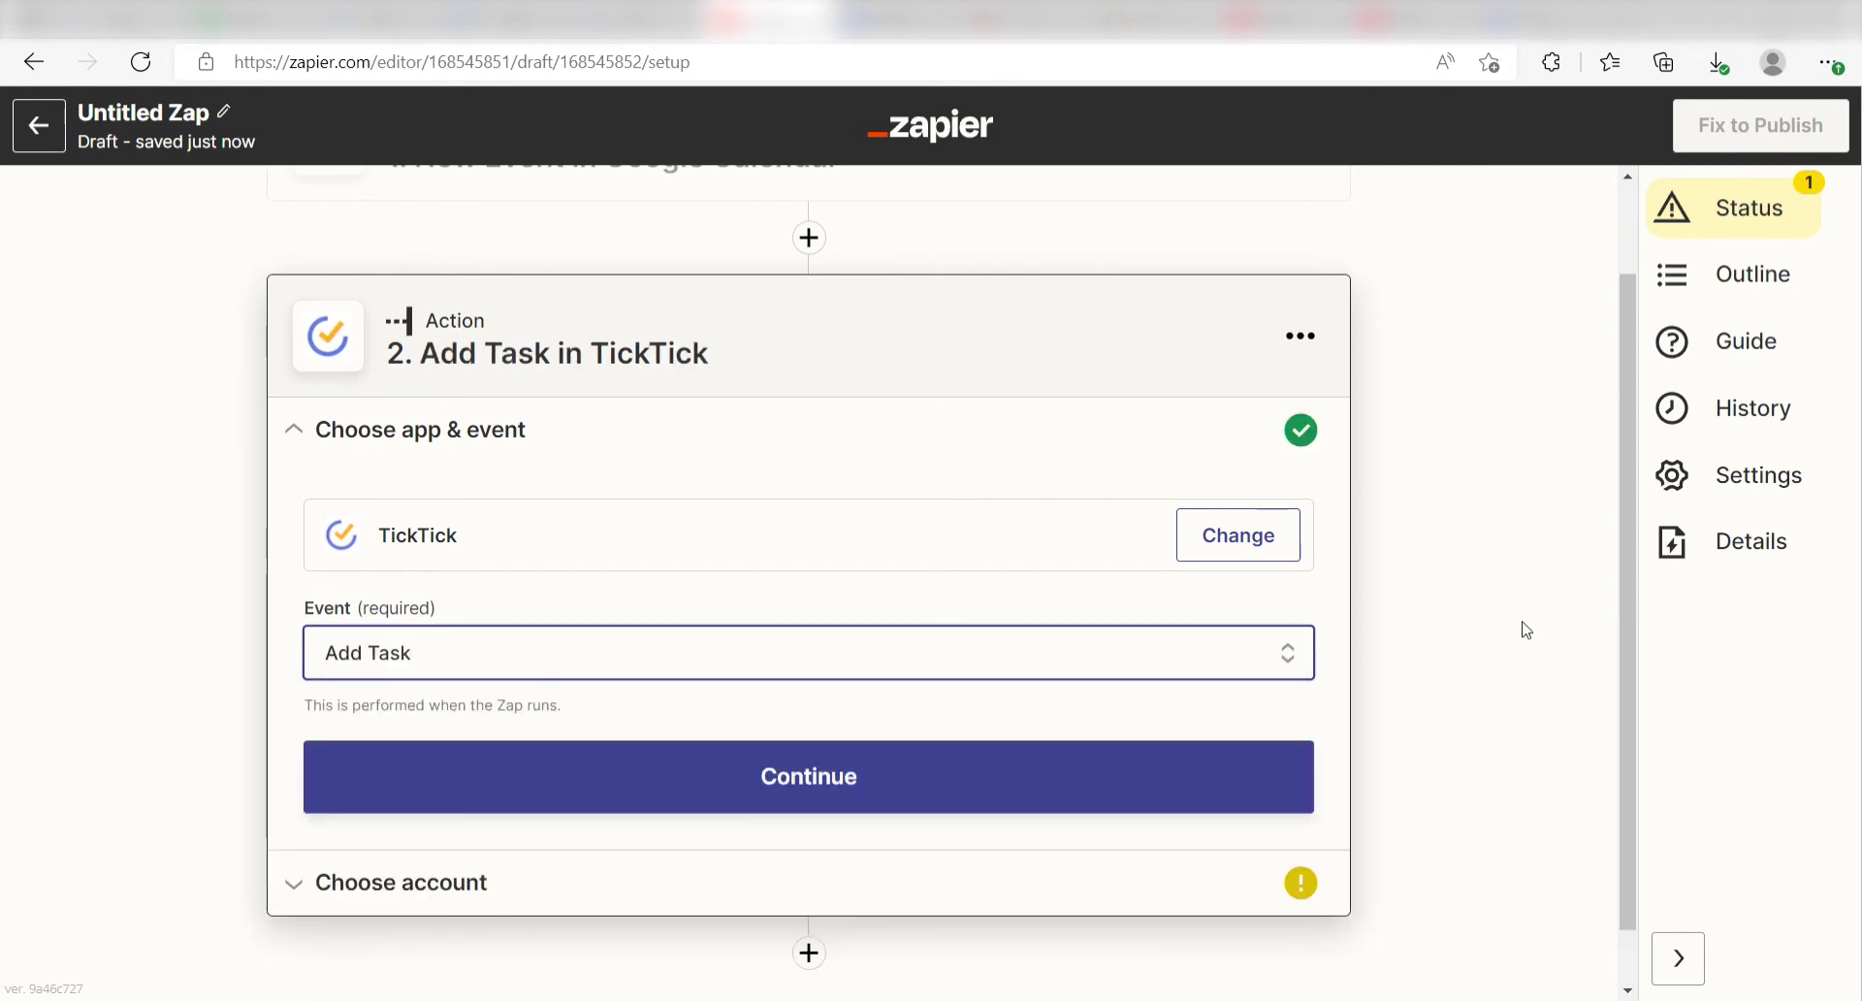
{"action": "left_click", "coordinate": [964, 787]}
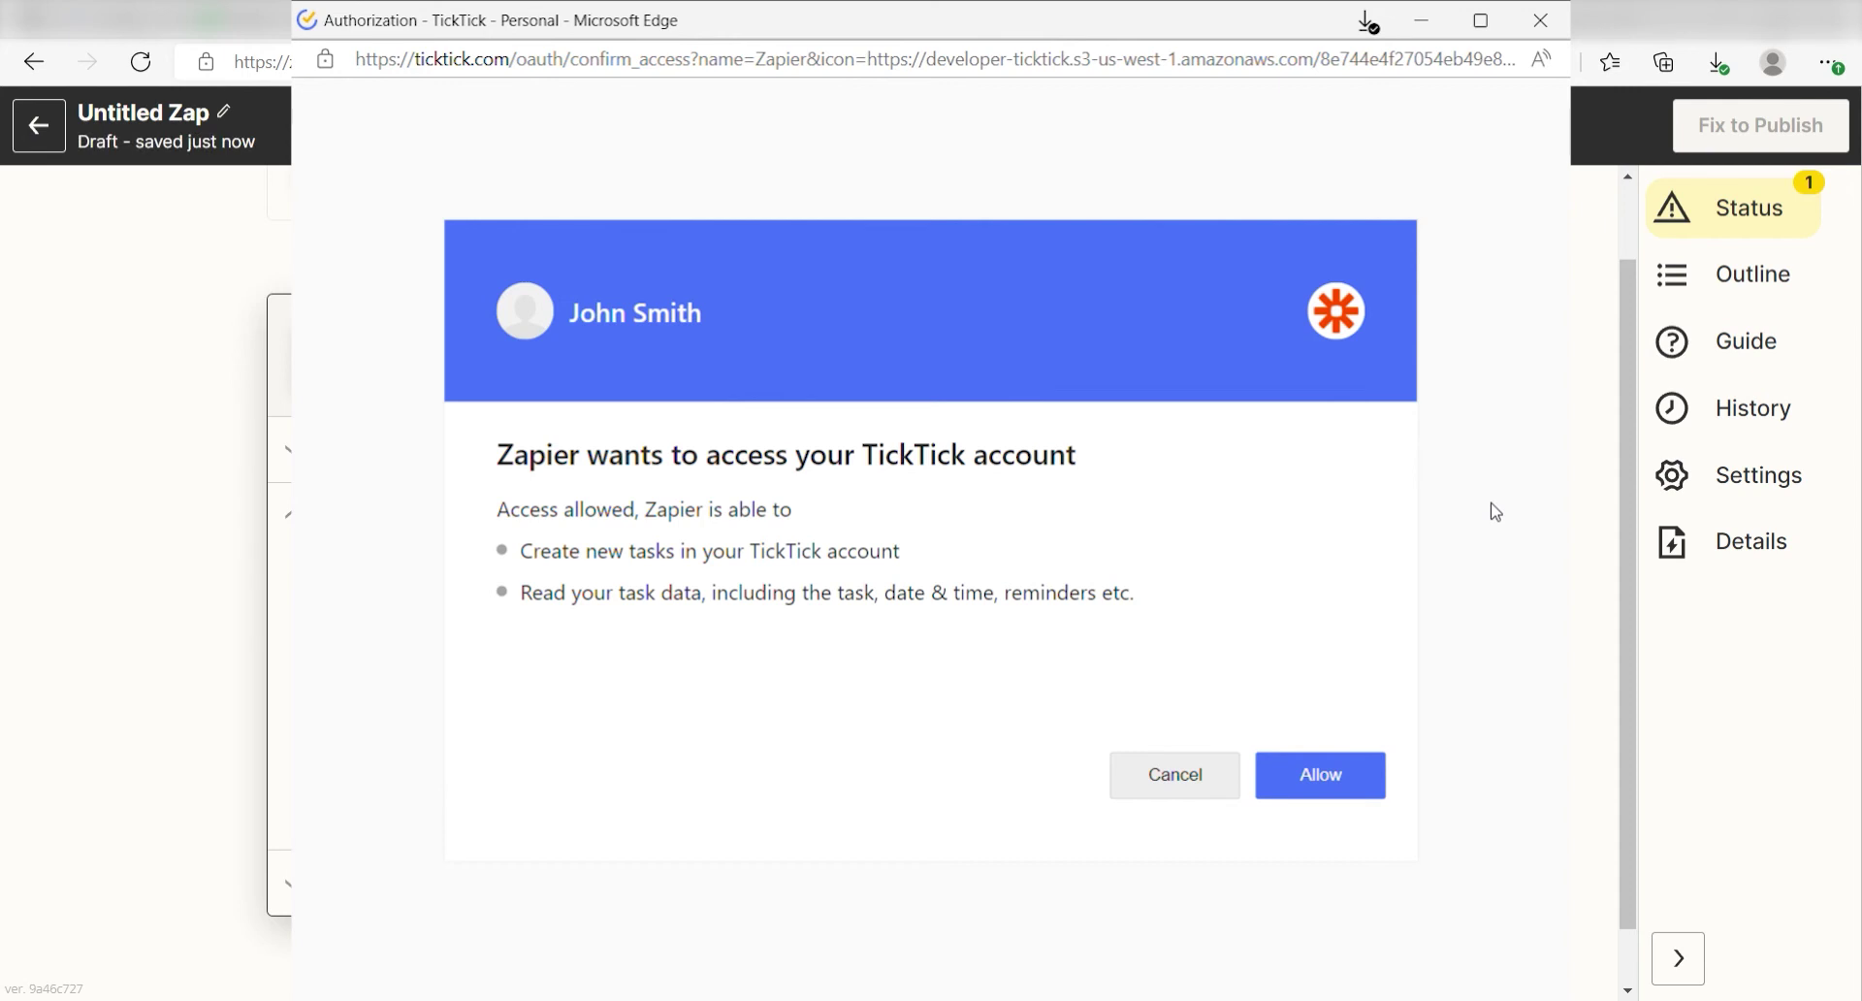
{"action": "left_click", "coordinate": [1323, 784]}
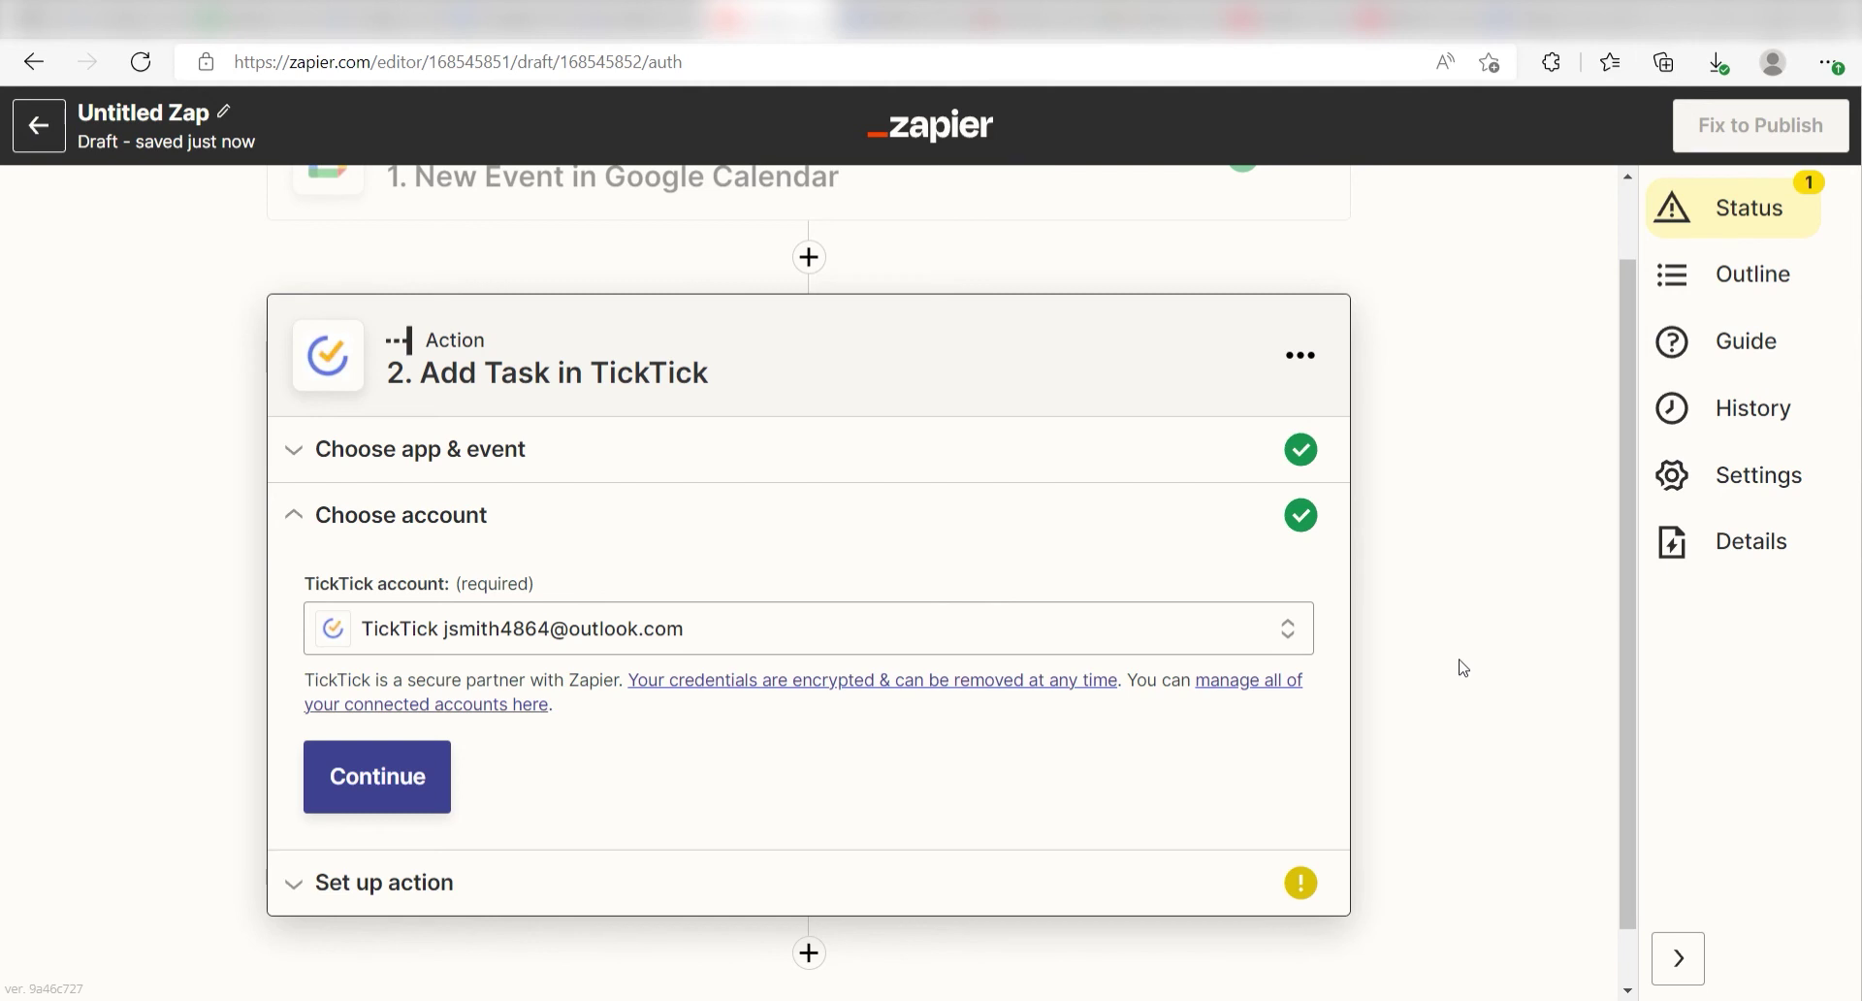
- Send new TickTick tasks to the Inbox list
{"action": "left_click", "coordinate": [441, 804]}
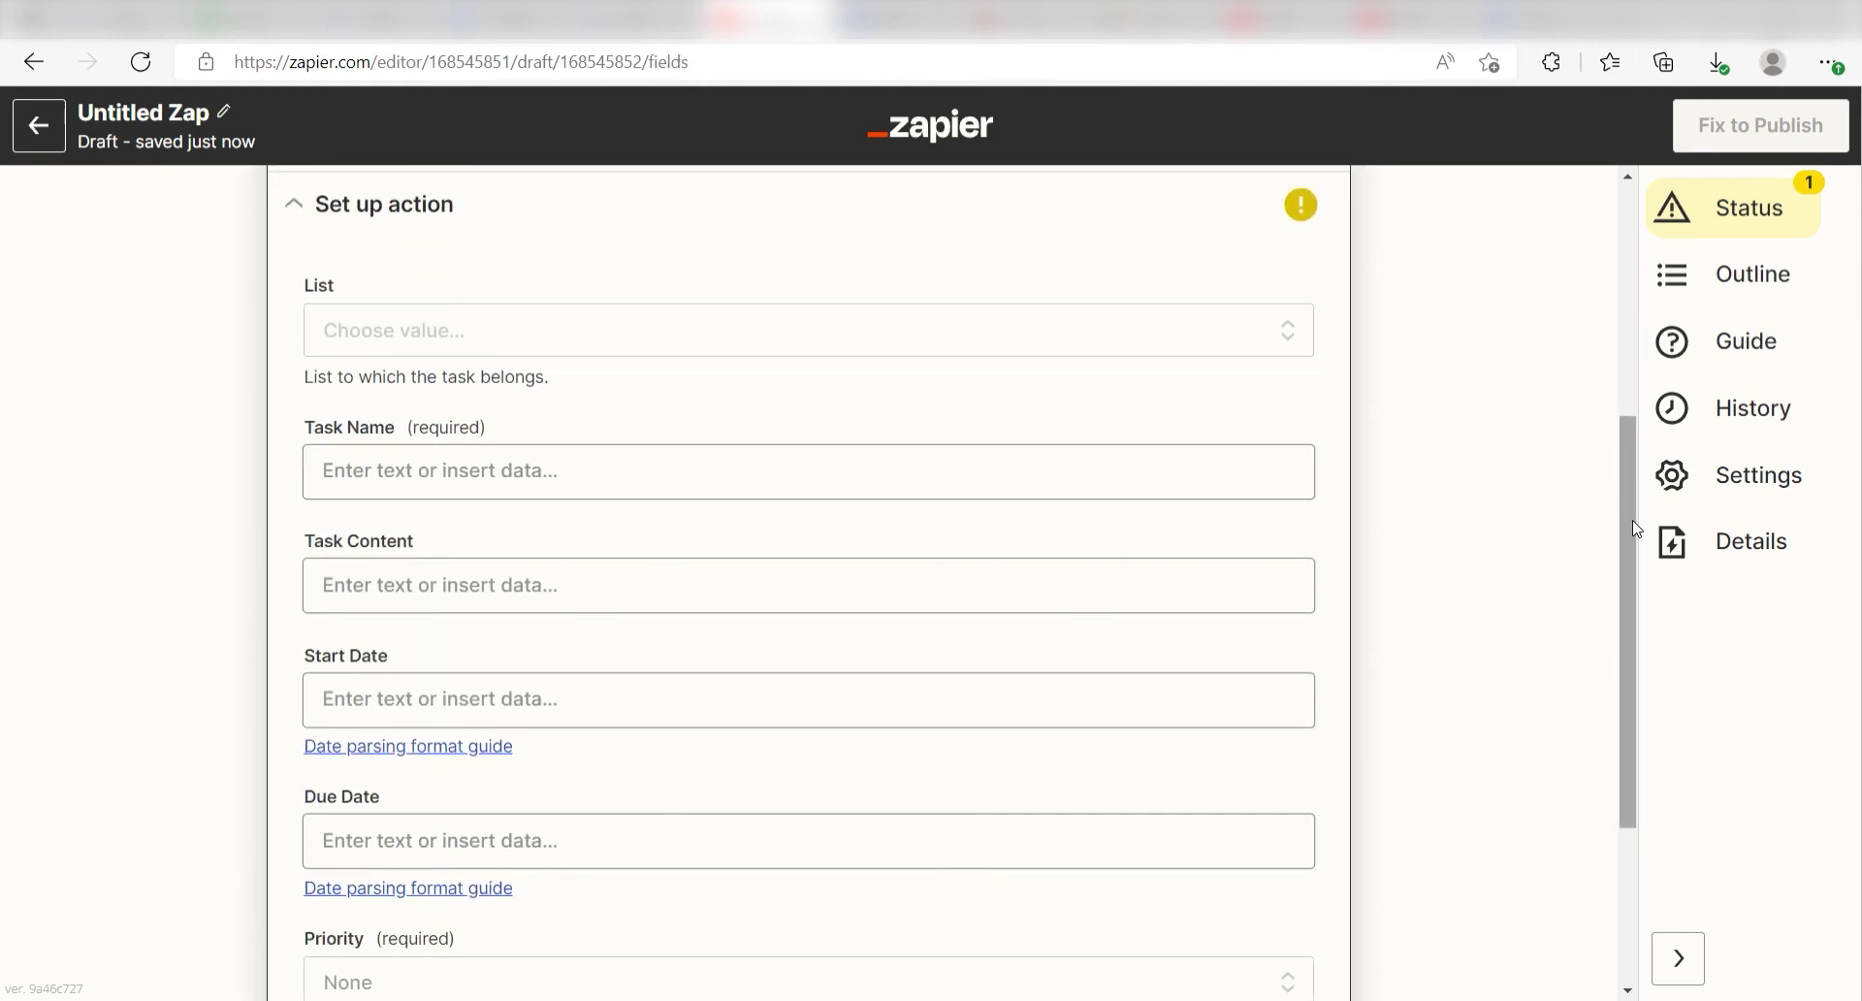
{"action": "left_click", "coordinate": [1105, 352]}
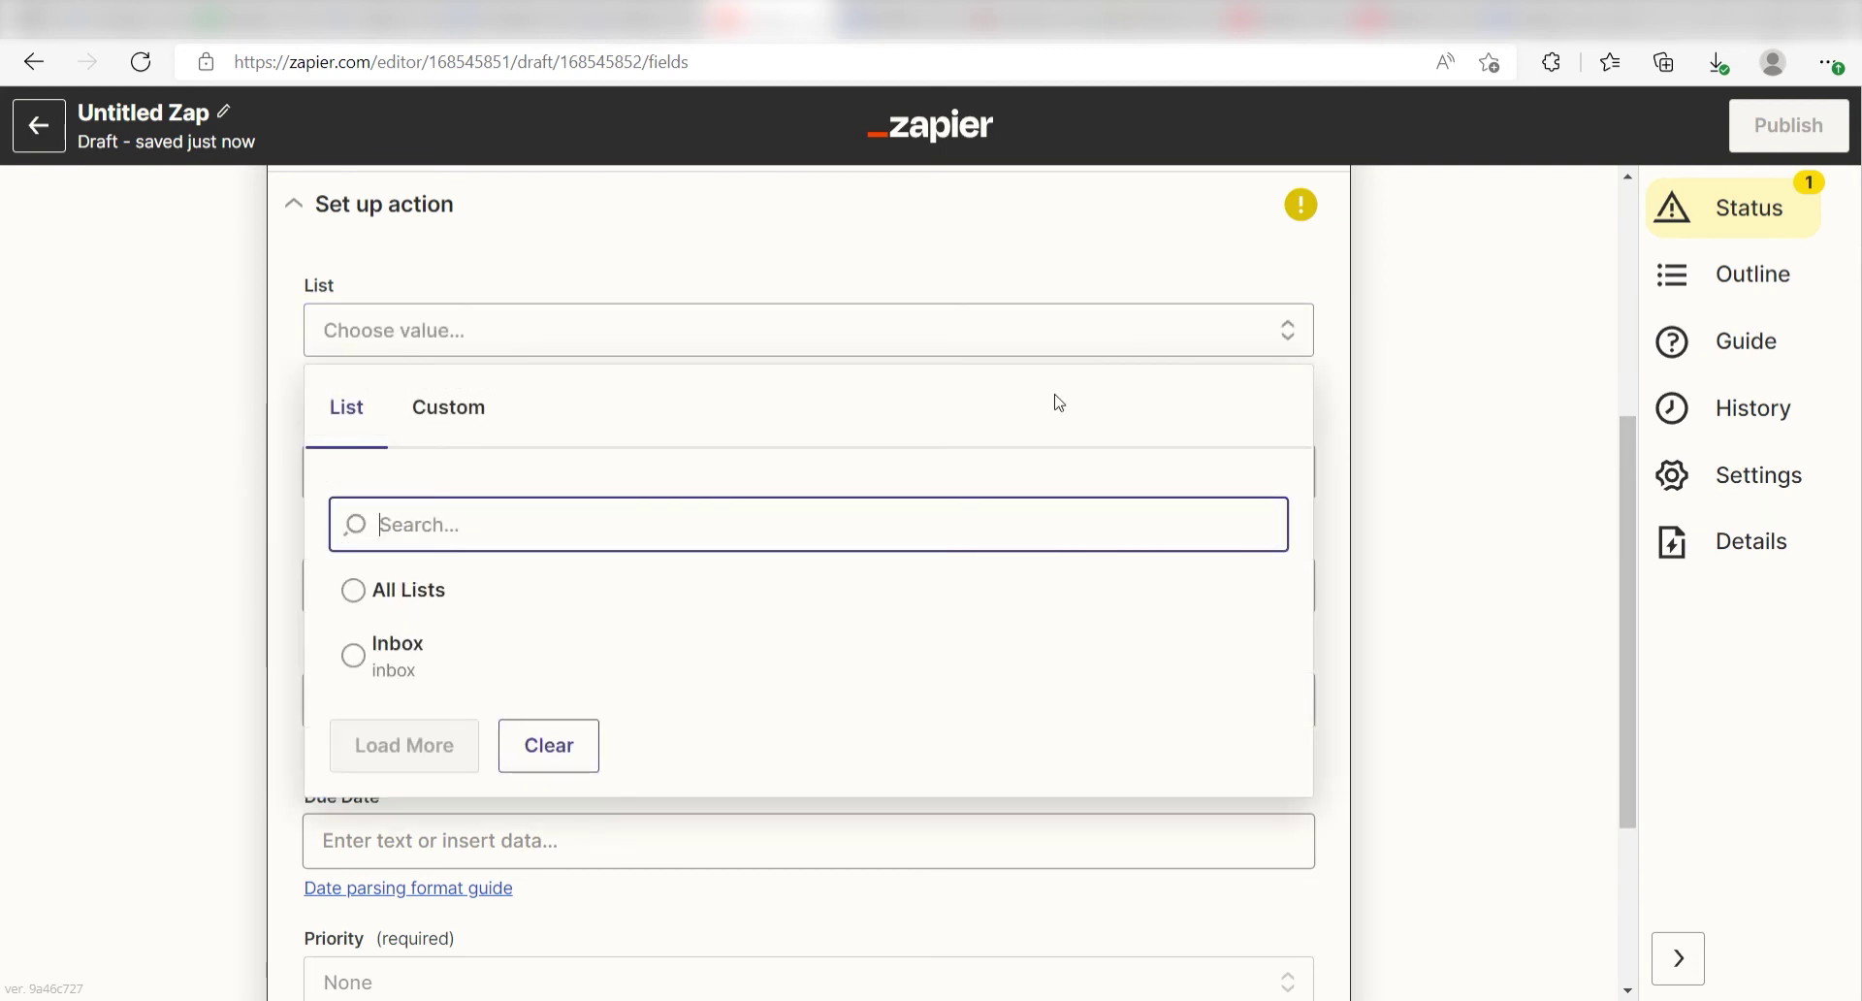
{"action": "left_click", "coordinate": [555, 669]}
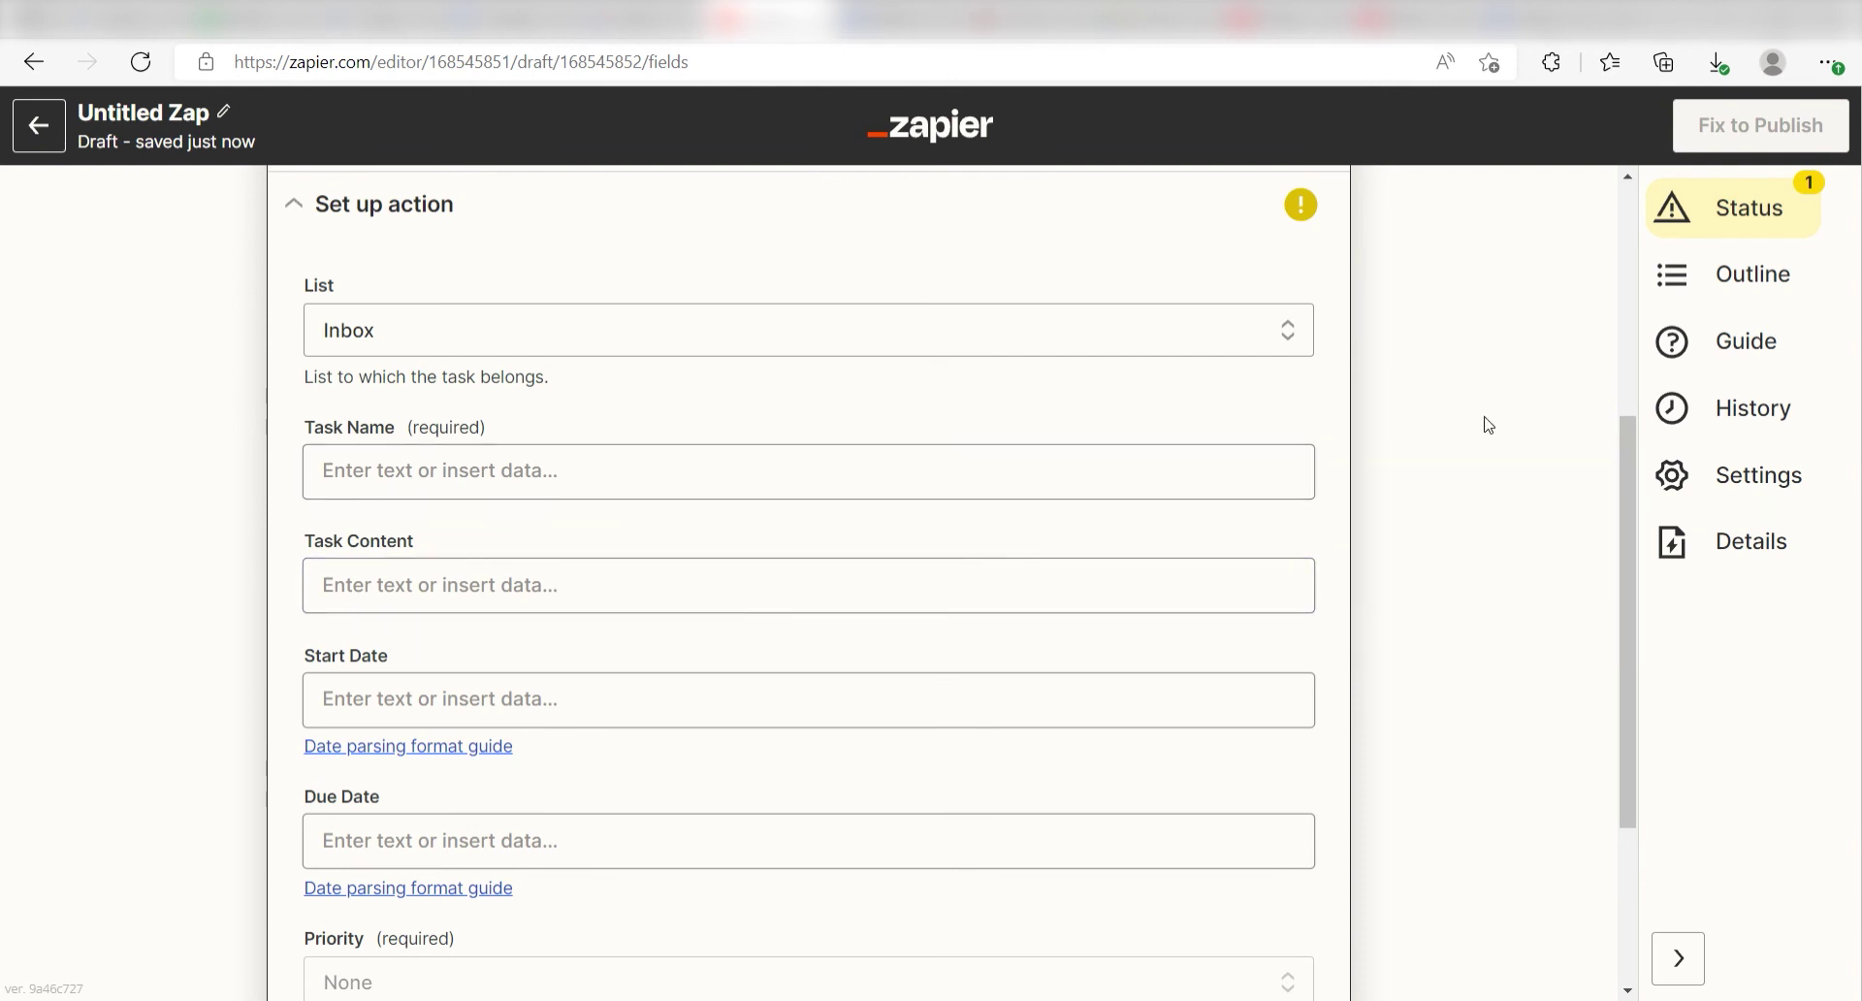
- Map Summary to Task Name, Description to Task Content, Event Begins (Pretty) to Start Date
{"action": "scroll", "coordinate": [1486, 423], "scroll_direction": "down", "scroll_amount": 1}
{"action": "left_click", "coordinate": [1299, 359]}
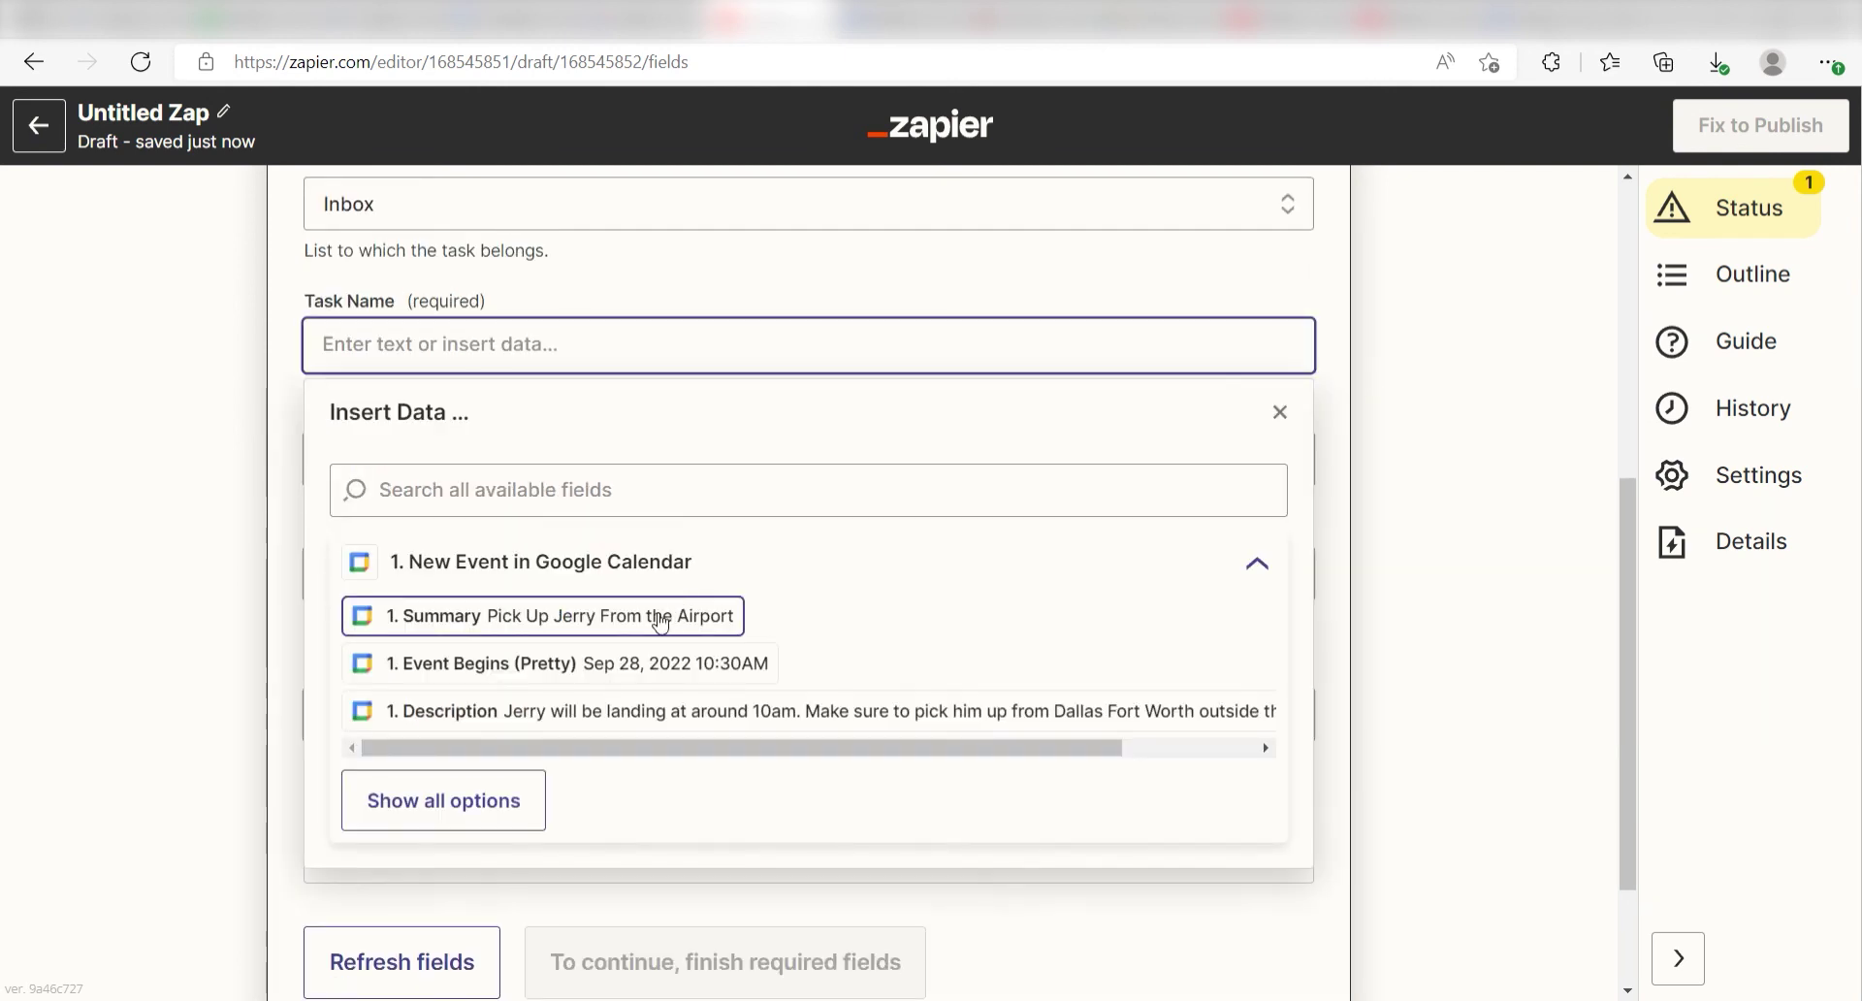
{"action": "left_click", "coordinate": [660, 622]}
{"action": "left_click", "coordinate": [1476, 417]}
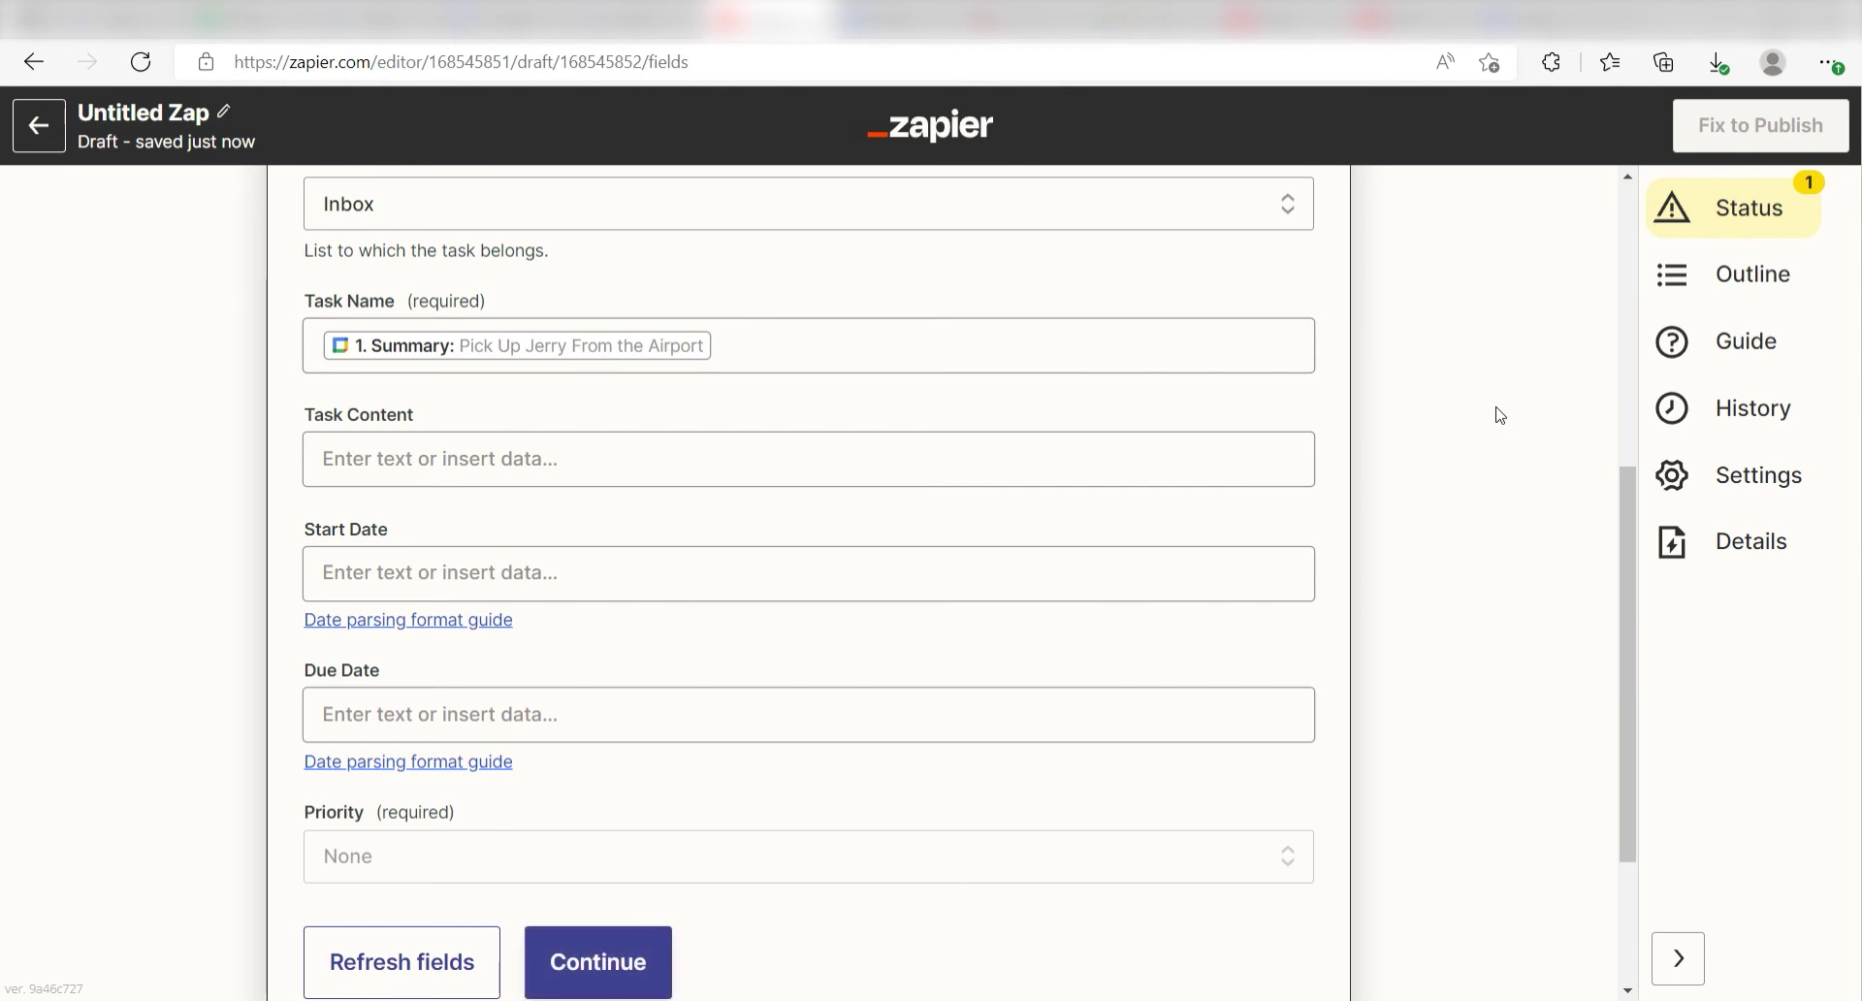
{"action": "left_click", "coordinate": [1299, 459]}
{"action": "left_click", "coordinate": [748, 823]}
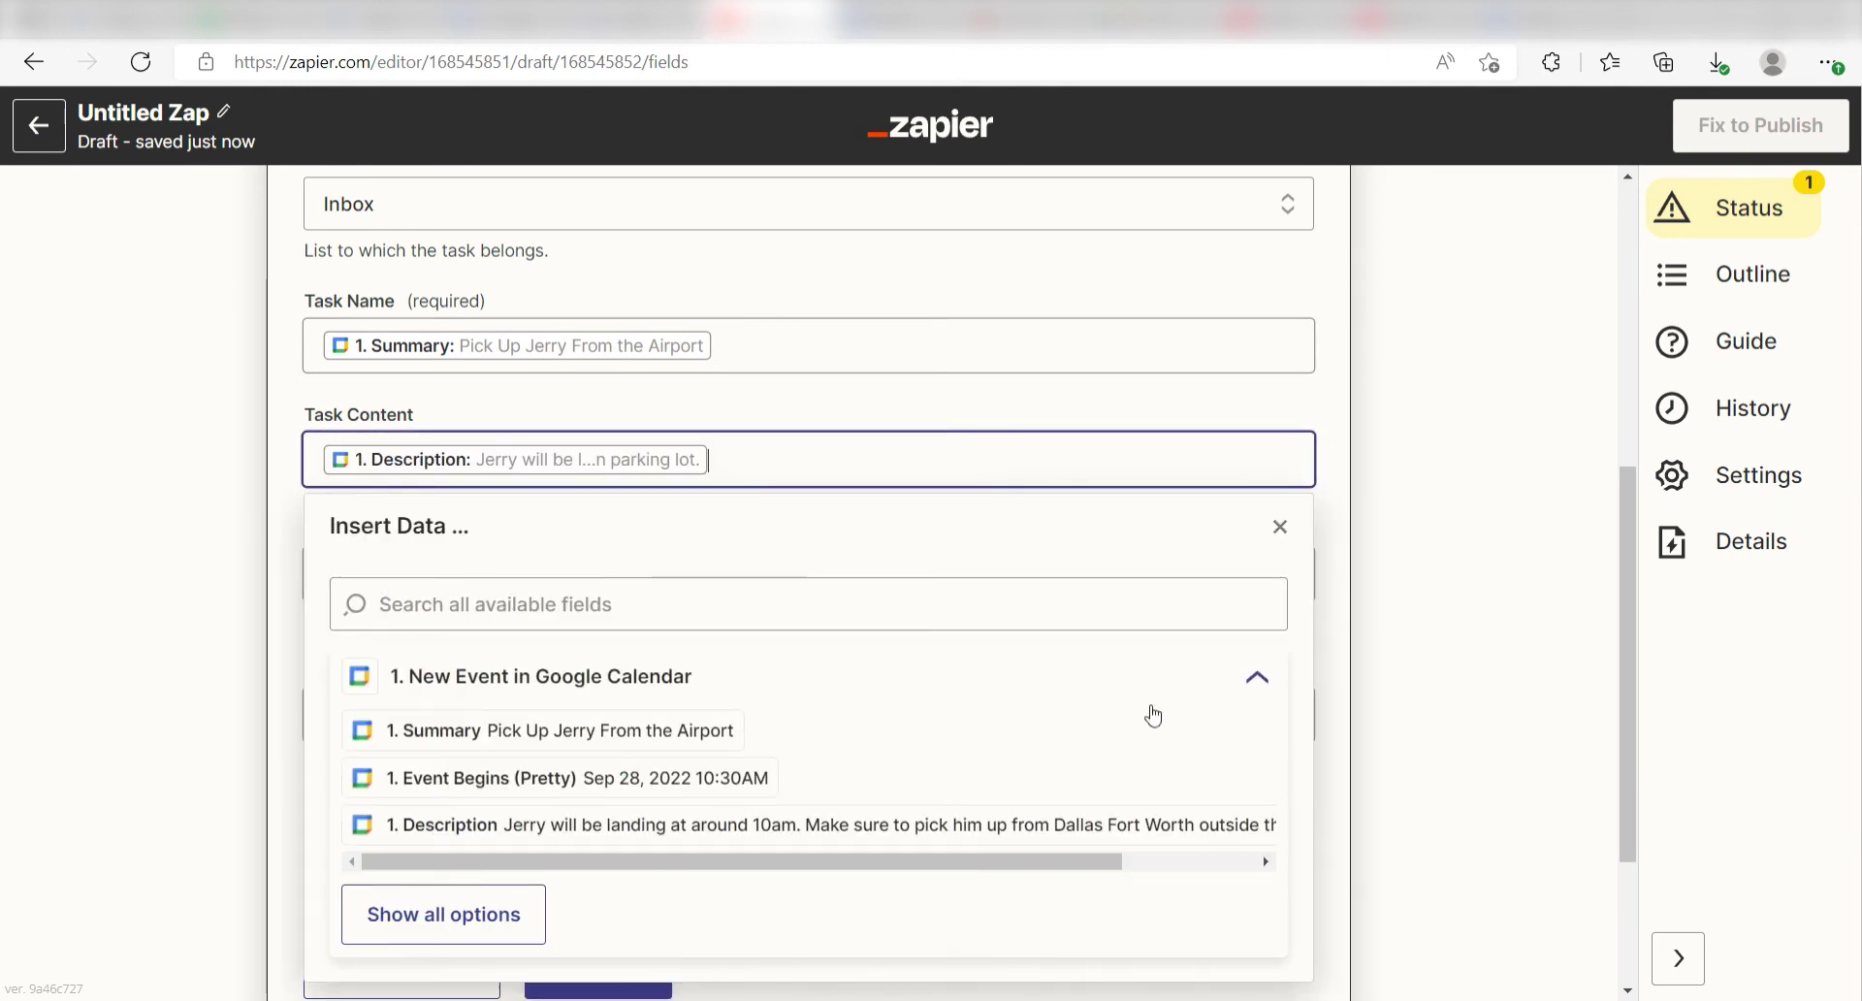
{"action": "left_click", "coordinate": [1533, 644]}
{"action": "left_click", "coordinate": [753, 582]}
{"action": "left_click", "coordinate": [577, 891]}
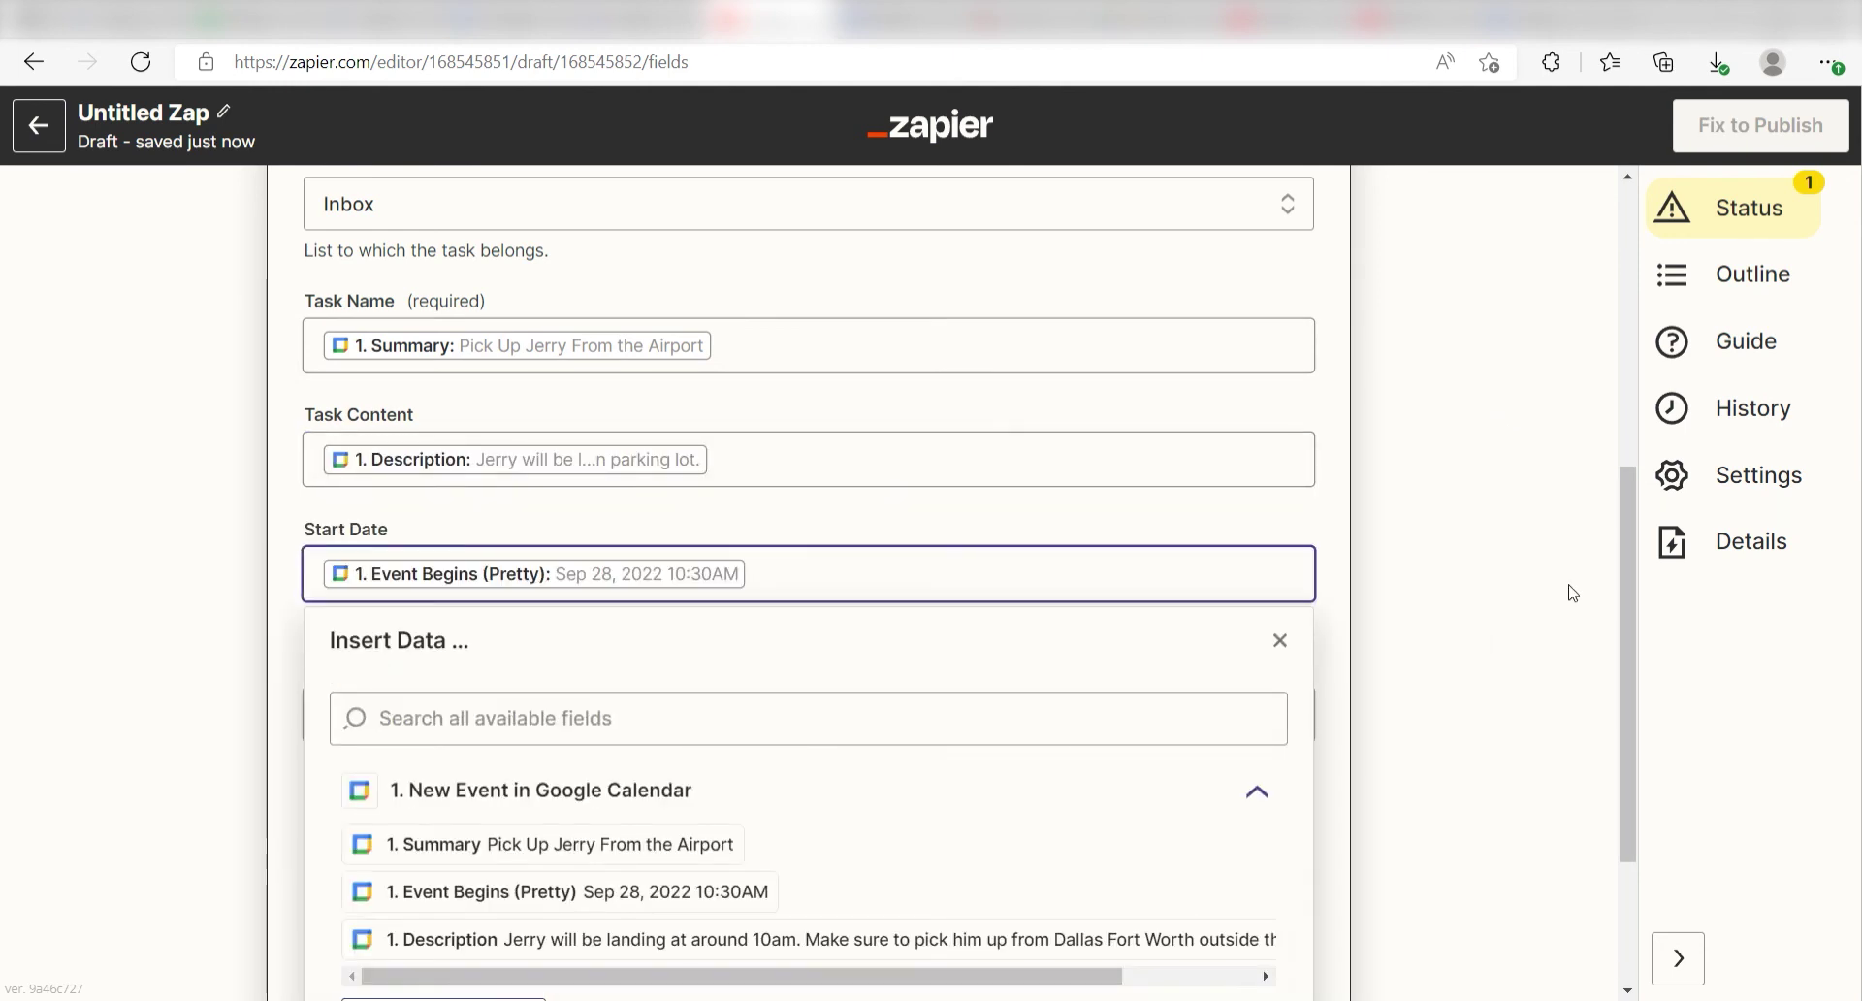
{"action": "left_click", "coordinate": [1571, 589]}
{"action": "scroll", "coordinate": [1562, 536], "scroll_direction": "down", "scroll_amount": 3}
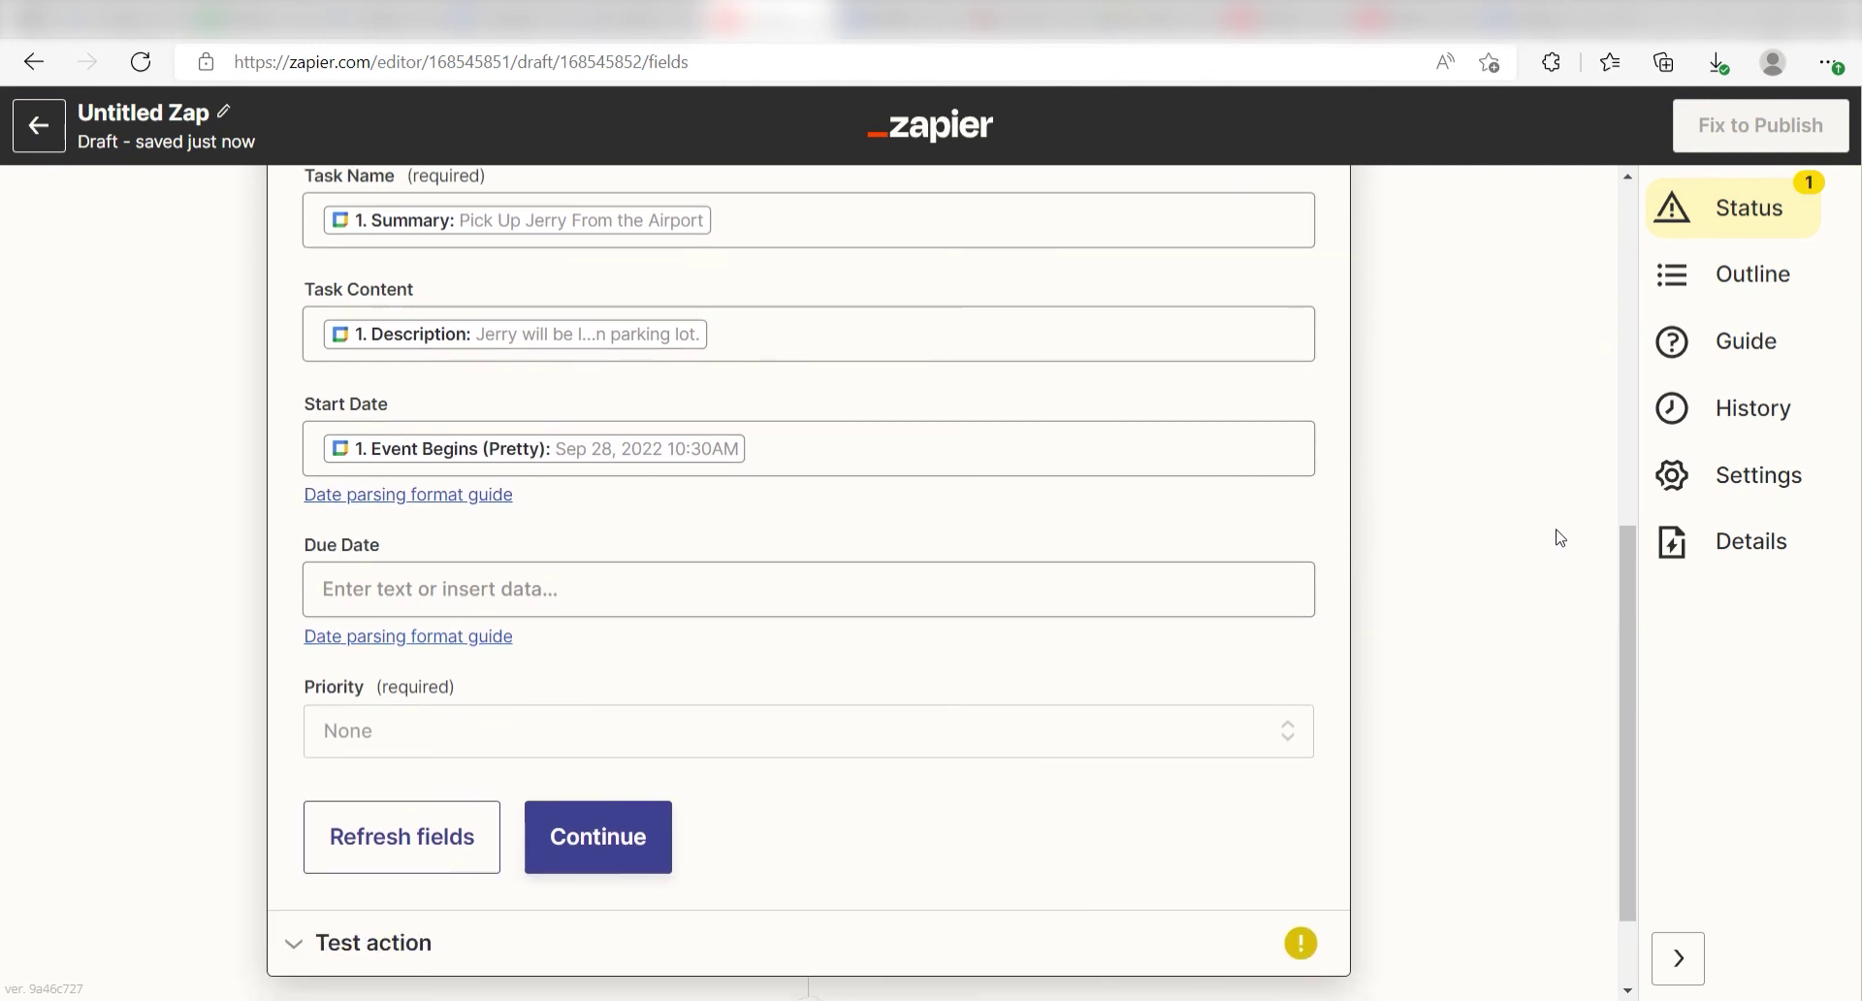
{"action": "left_click", "coordinate": [663, 843]}
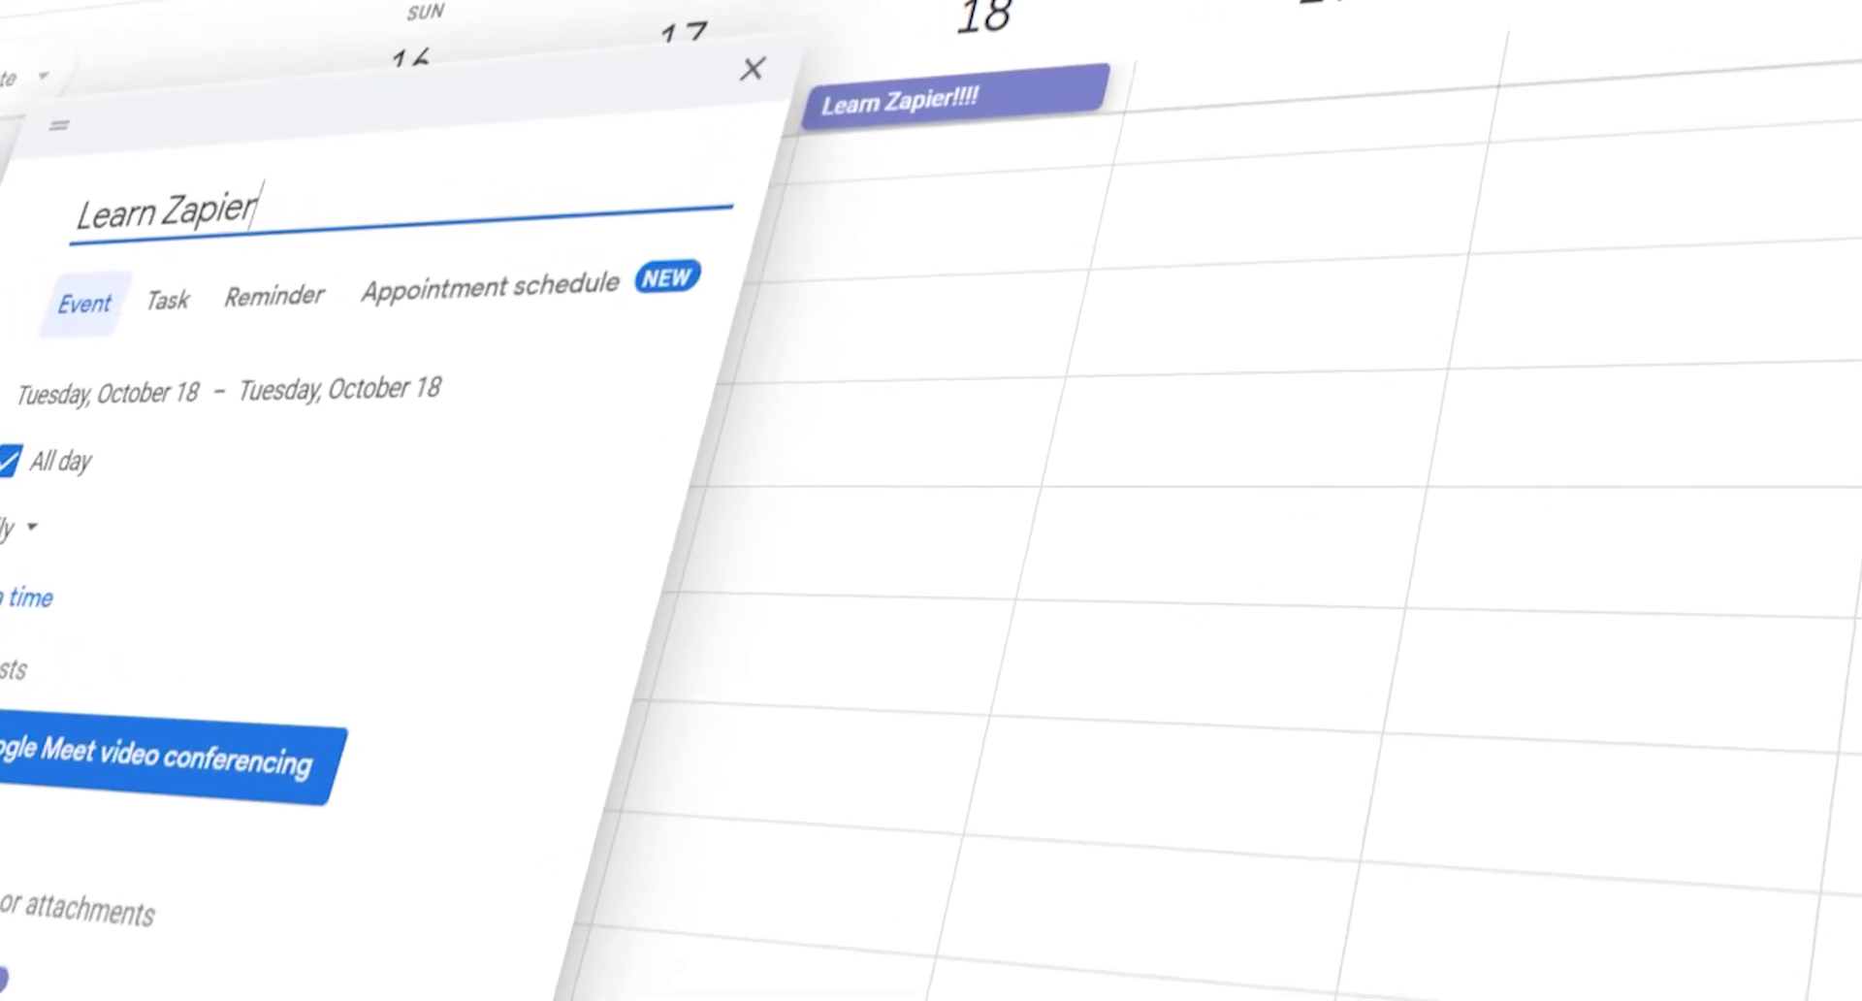
- Complete the October 18 event title as 'Learn Zapier!!!!!!'
{"action": "type", "text": "!!!!!!"}
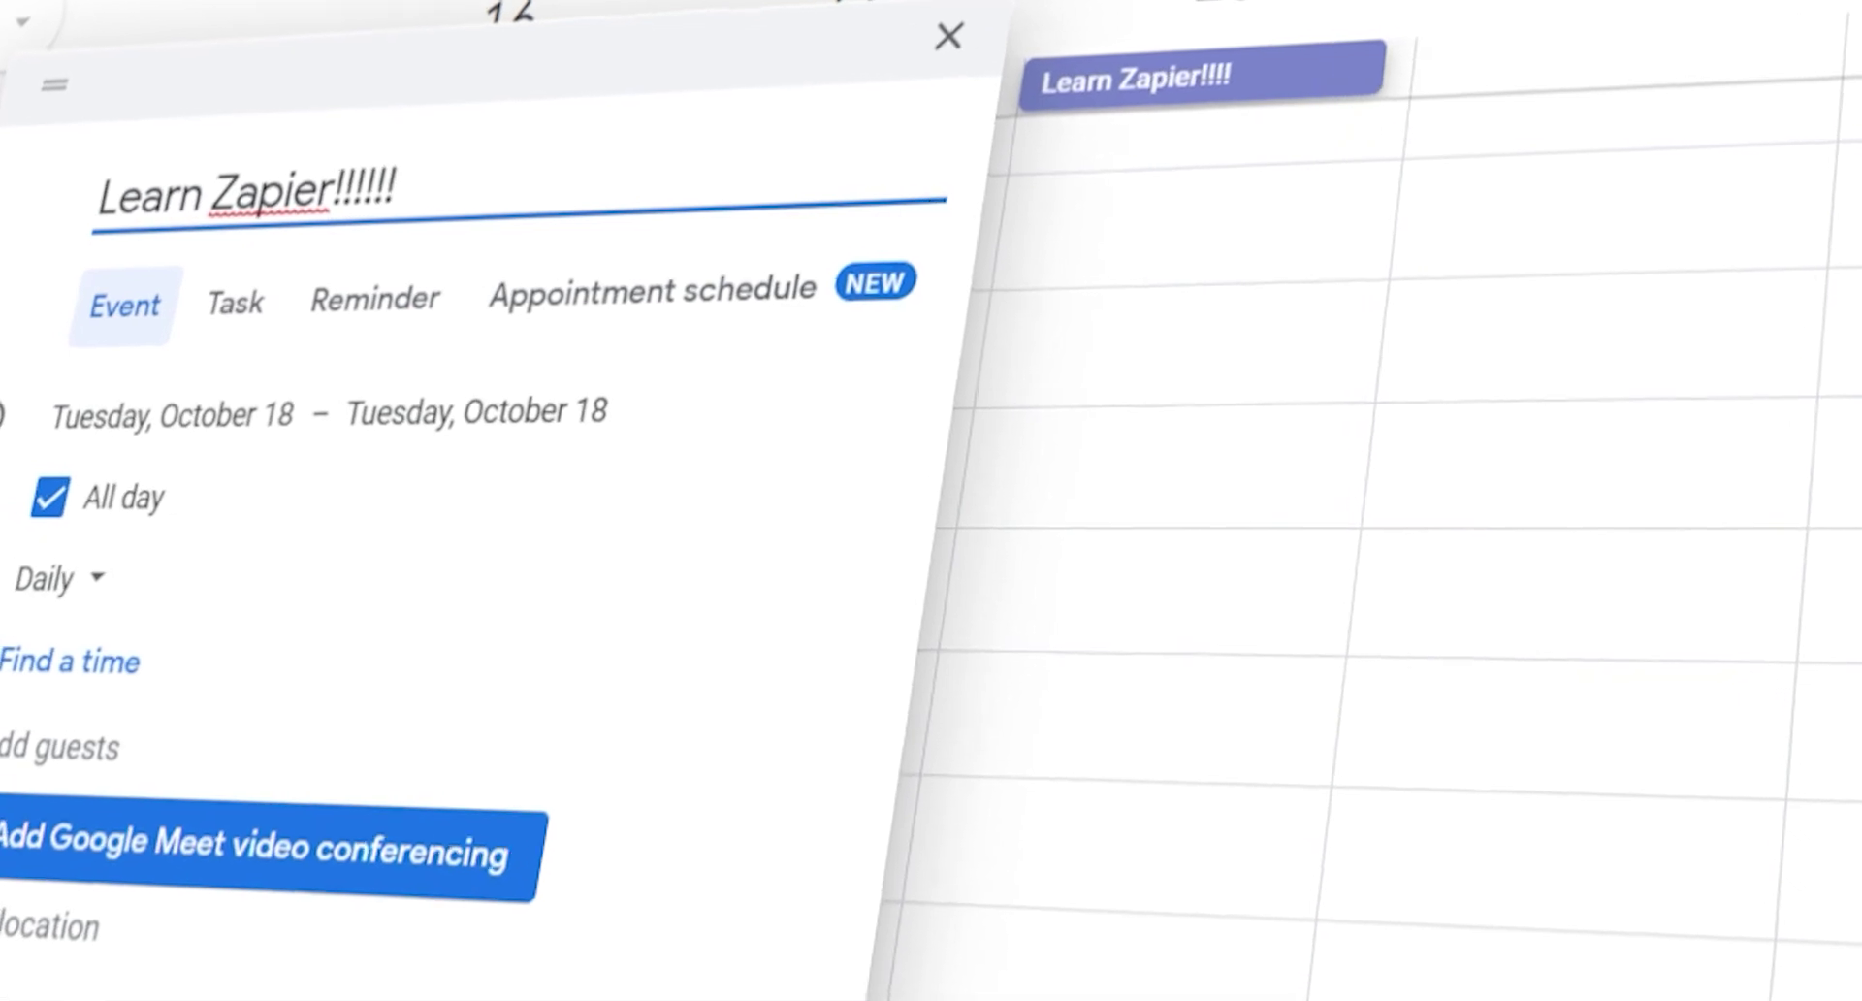